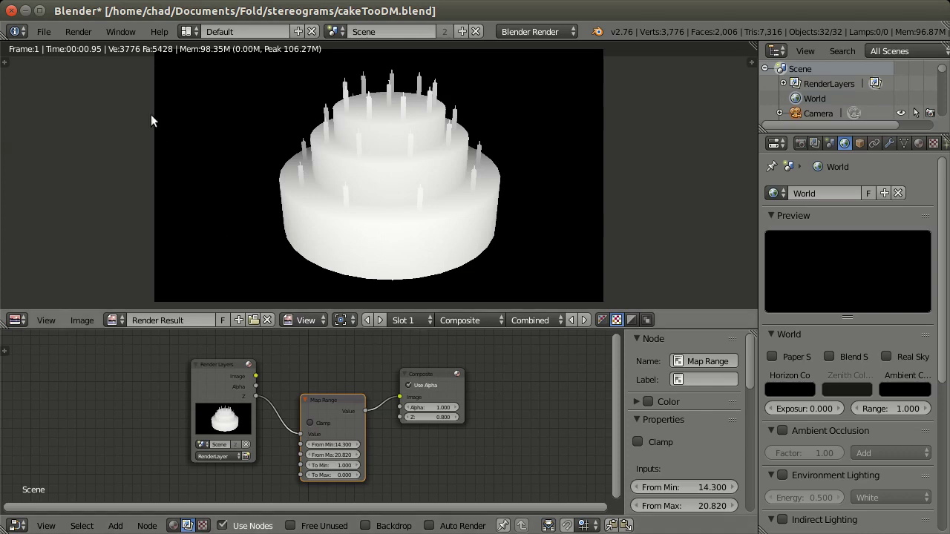
Revert the cake file to its last saved version
{"action": "left_click", "coordinate": [44, 33]}
{"action": "left_click", "coordinate": [69, 89]}
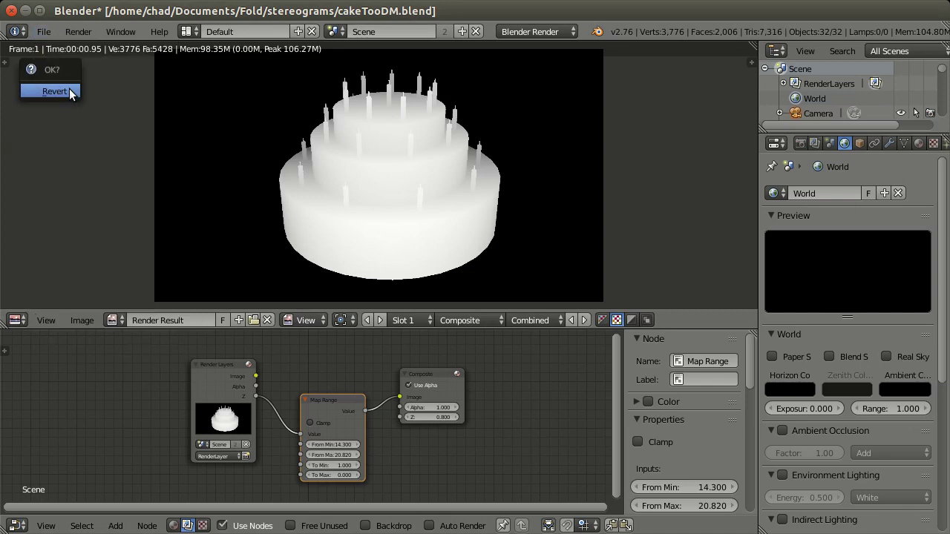
{"action": "left_click", "coordinate": [69, 91]}
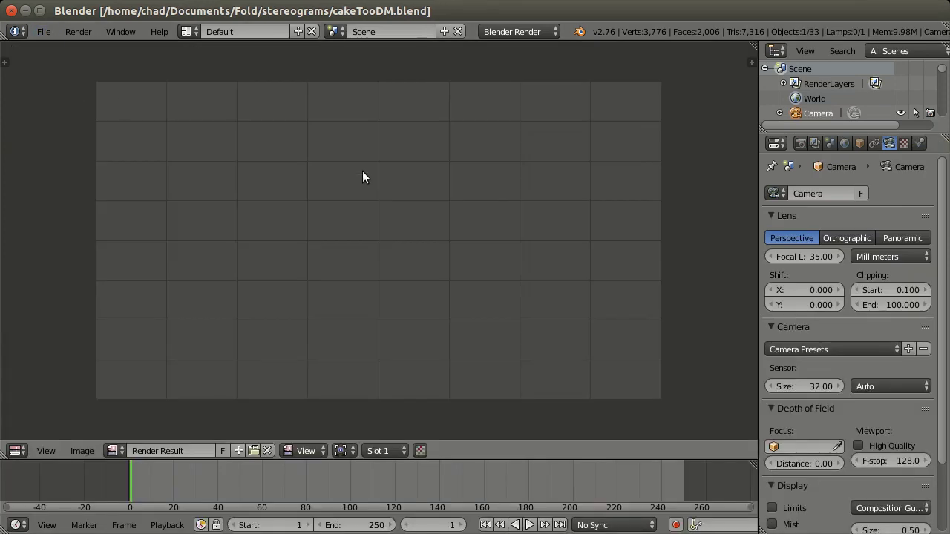
Orbit around the cake, select the lamp and camera, then do a test render with F12
{"action": "key", "text": "shift+F5"}
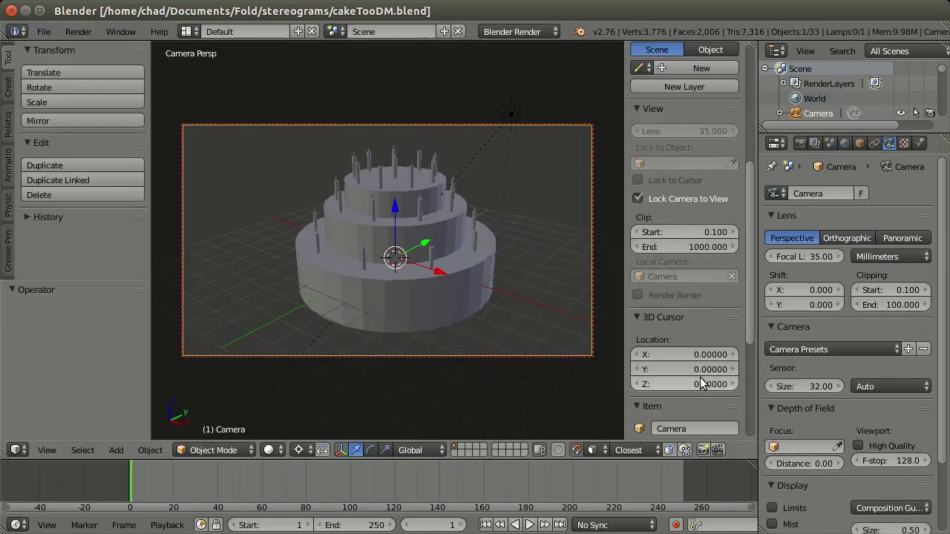
{"action": "scroll", "coordinate": [701, 382], "scroll_direction": "down", "scroll_amount": 2}
{"action": "key", "text": "KP_5"}
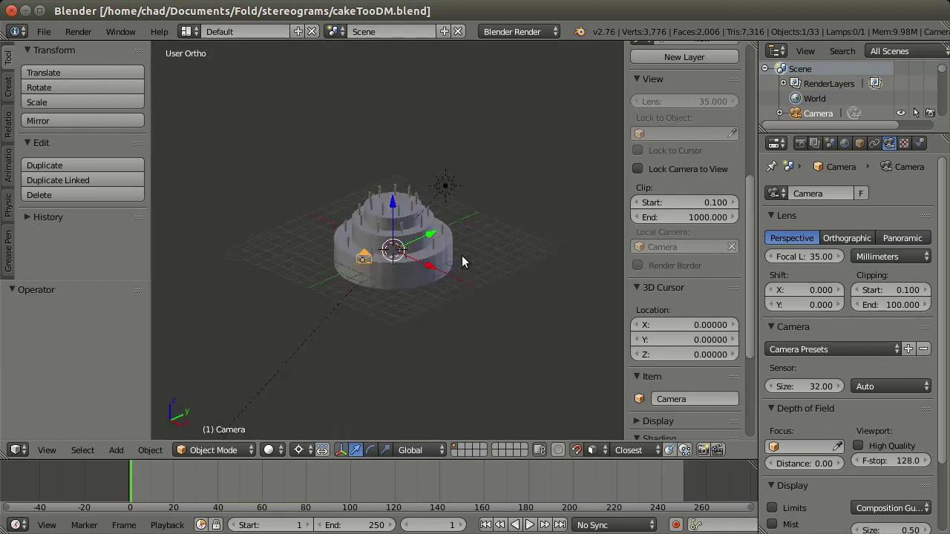
{"action": "middle_click_drag", "start_coordinate": [461, 261], "coordinate": [427, 190]}
{"action": "right_click", "coordinate": [427, 187]}
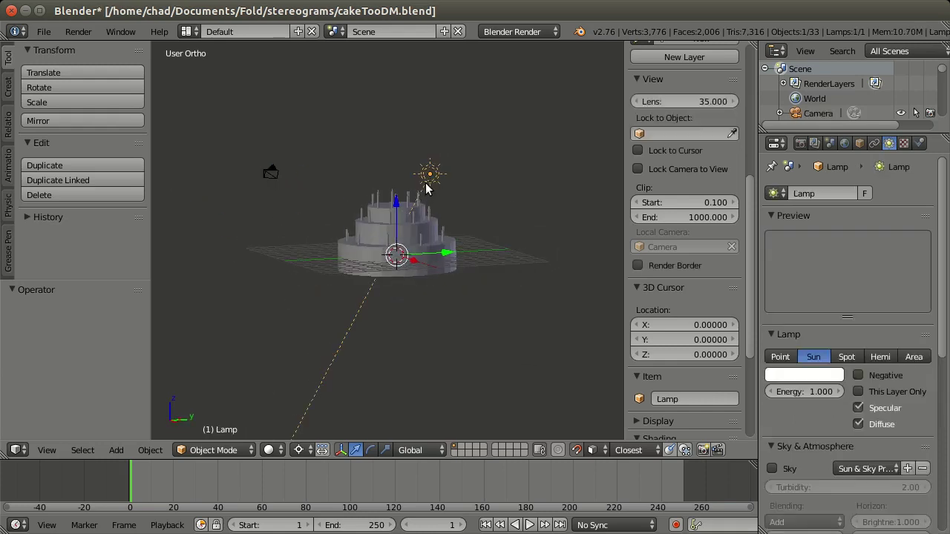
{"action": "right_click", "coordinate": [259, 178]}
{"action": "middle_click_drag", "start_coordinate": [325, 127], "coordinate": [315, 179]}
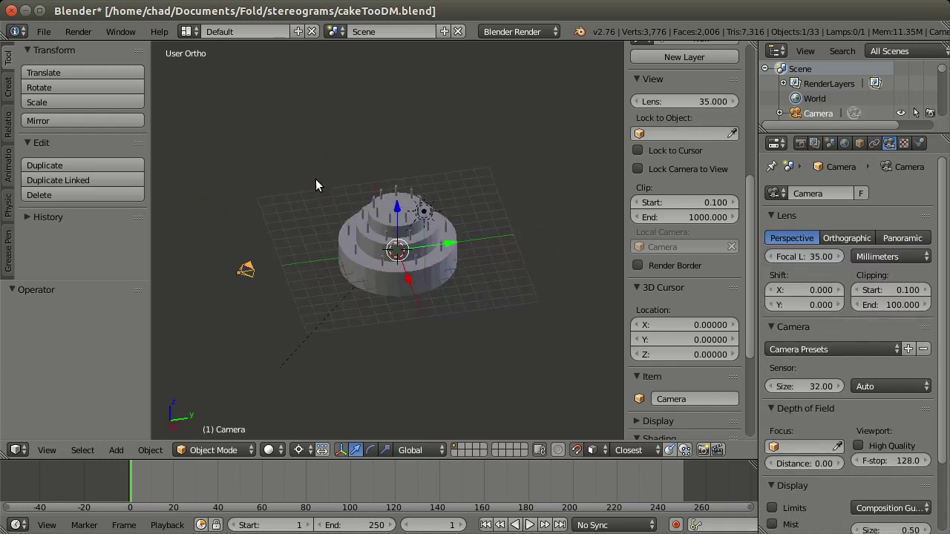
{"action": "key", "text": "KP_5"}
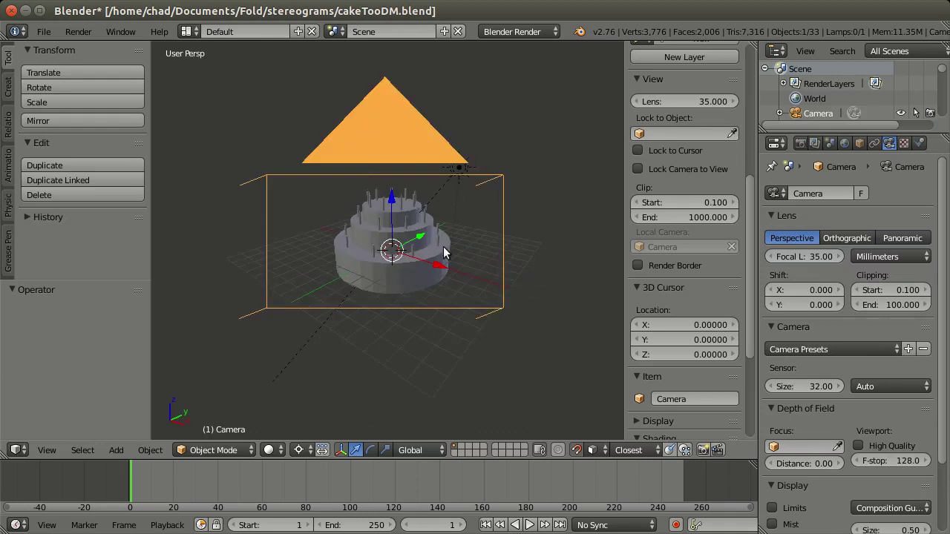
{"action": "key", "text": "KP_5"}
{"action": "middle_click_drag", "start_coordinate": [519, 203], "coordinate": [407, 225]}
{"action": "key", "text": "F12"}
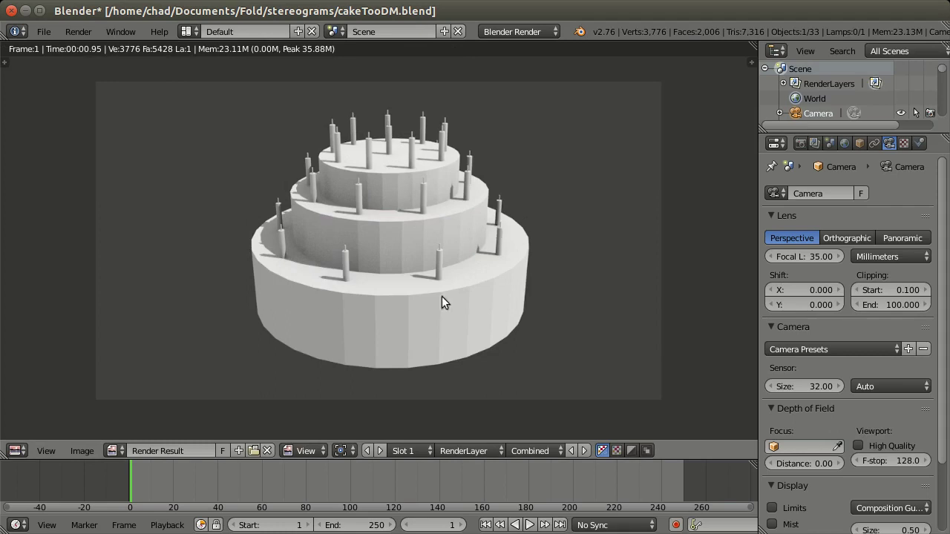
{"action": "key", "text": "Escape"}
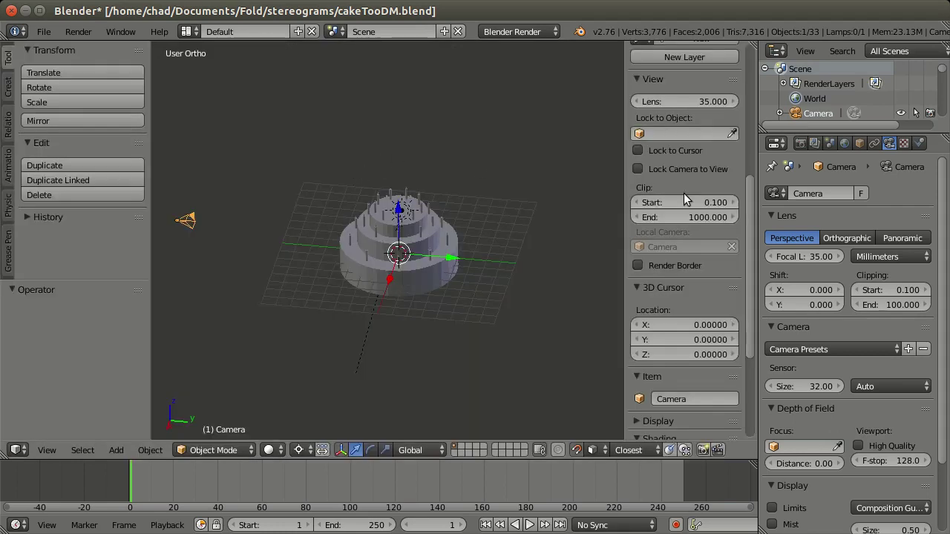
Open the Render Layers tab in the Properties editor
{"action": "left_click", "coordinate": [800, 144]}
{"action": "left_click", "coordinate": [815, 145]}
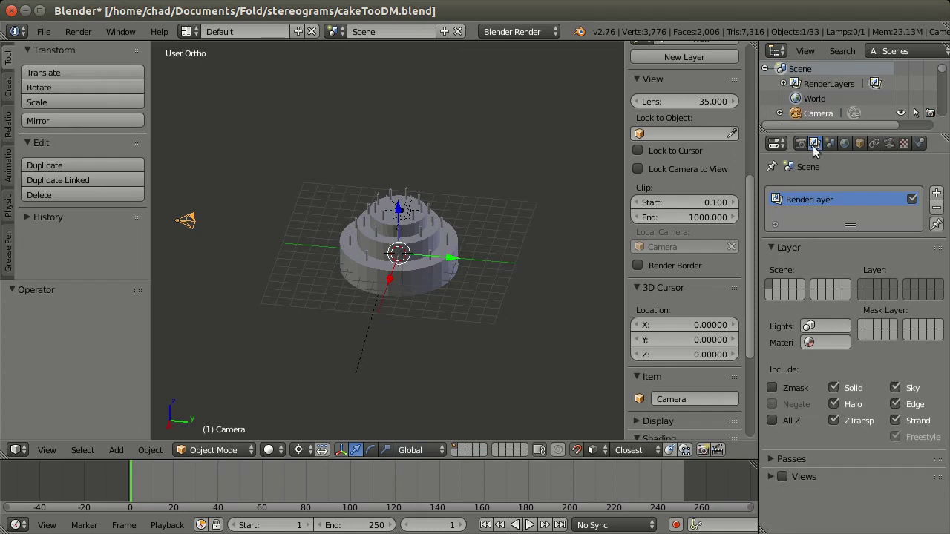
{"action": "left_click", "coordinate": [775, 143]}
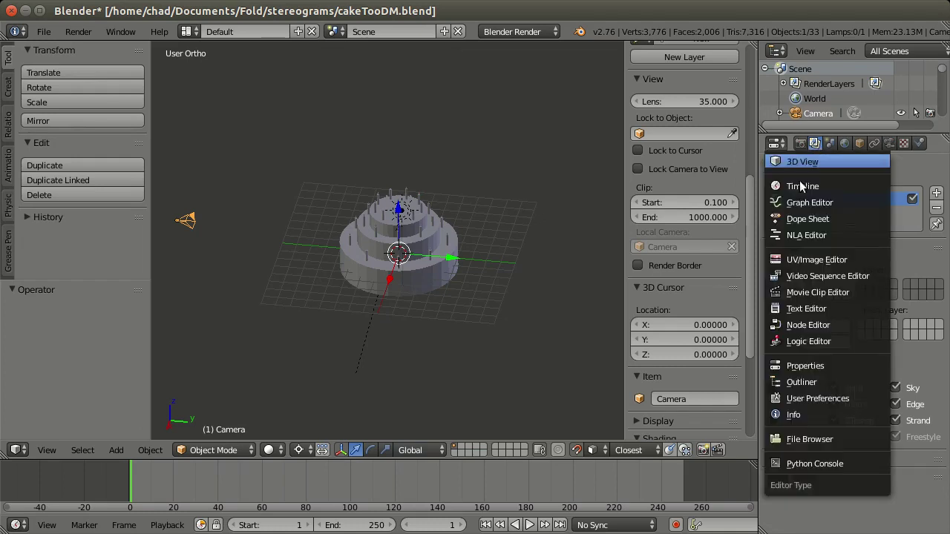
{"action": "left_click", "coordinate": [775, 143]}
{"action": "left_click", "coordinate": [775, 144]}
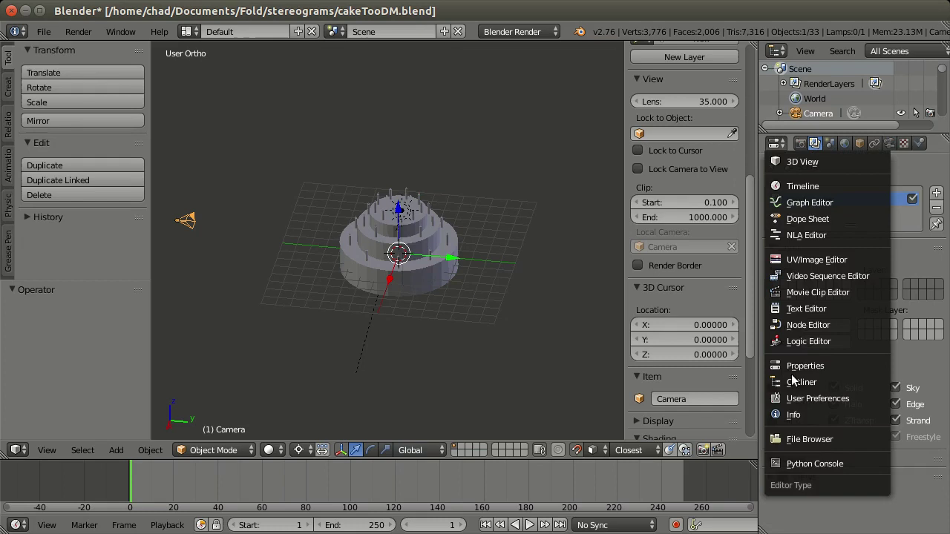
{"action": "left_click", "coordinate": [779, 140]}
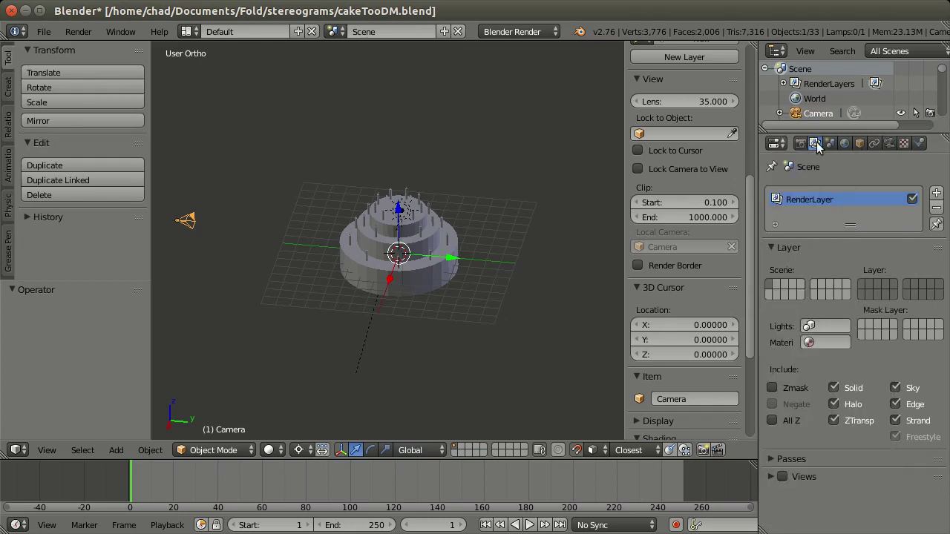
Expand Passes, tick the Z depth pass, and enlarge the timeline area
{"action": "left_click", "coordinate": [787, 460]}
{"action": "scroll", "coordinate": [786, 375], "scroll_direction": "down", "scroll_amount": 4}
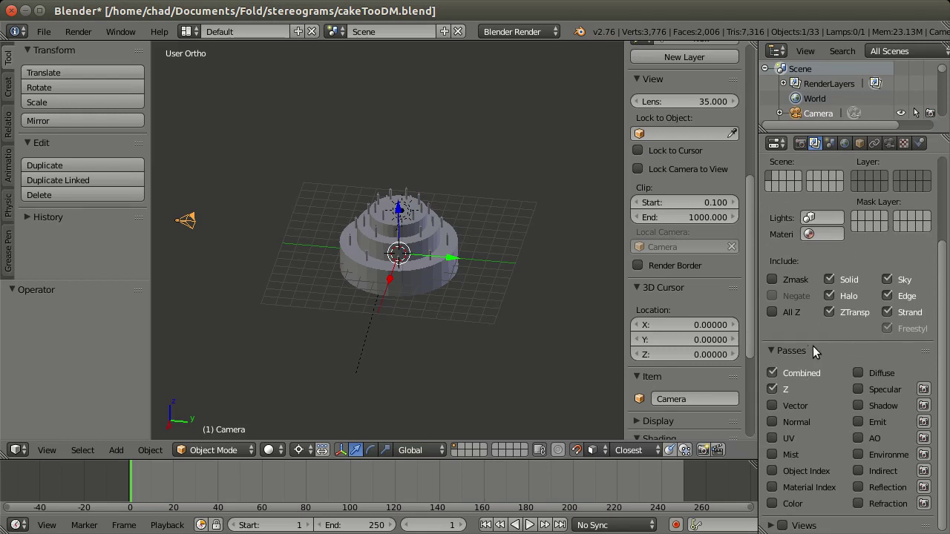
{"action": "left_click", "coordinate": [773, 390]}
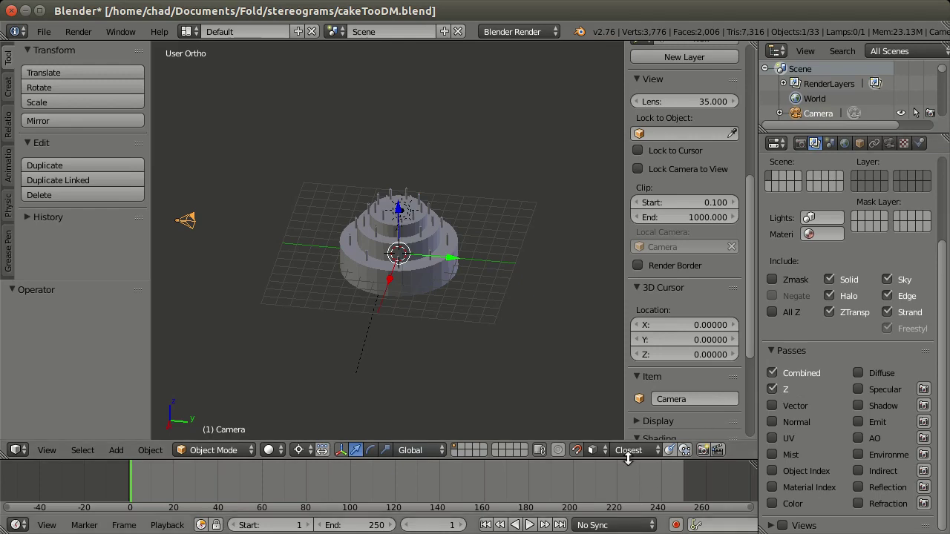
{"action": "left_click_drag", "start_coordinate": [628, 459], "coordinate": [631, 424]}
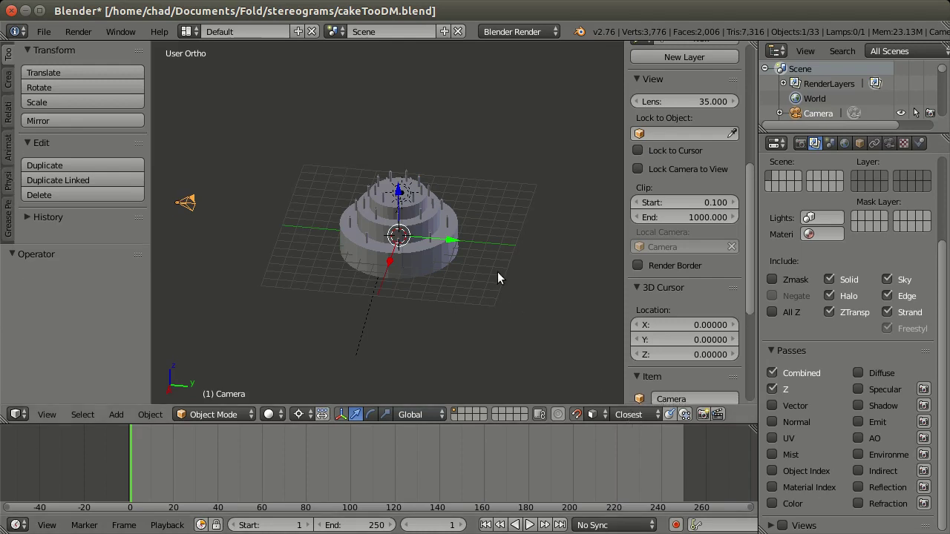
Render the cake with F12, keeping Render Result shown in View mode
{"action": "key", "text": "F12"}
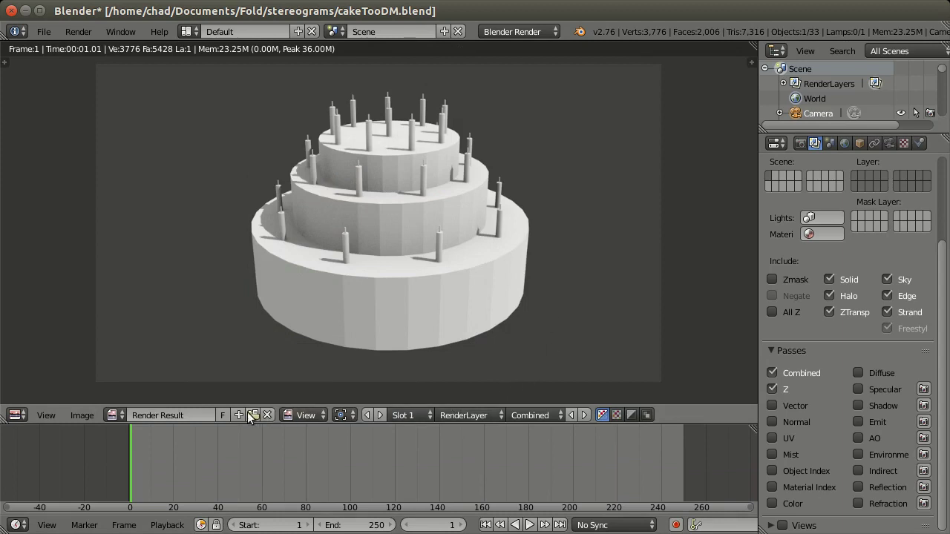
{"action": "left_click", "coordinate": [15, 415]}
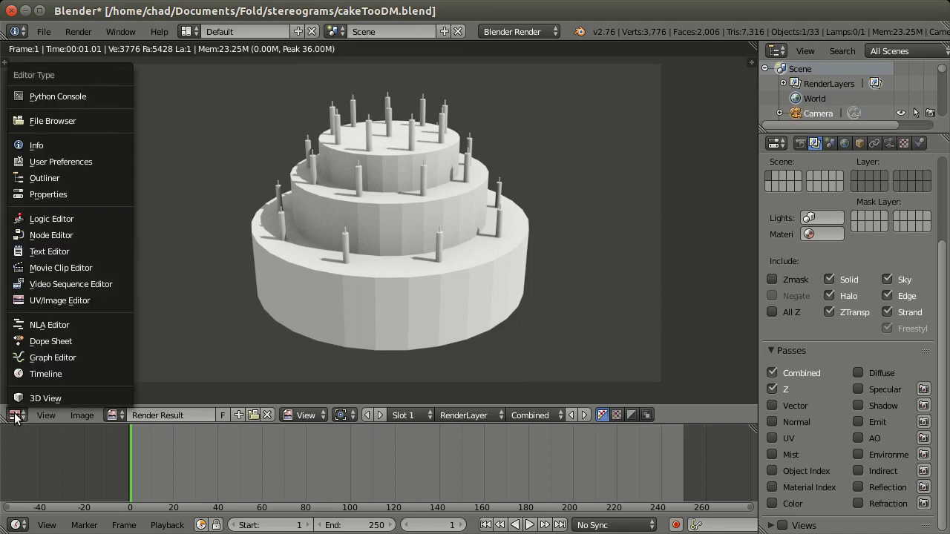
{"action": "left_click", "coordinate": [47, 299]}
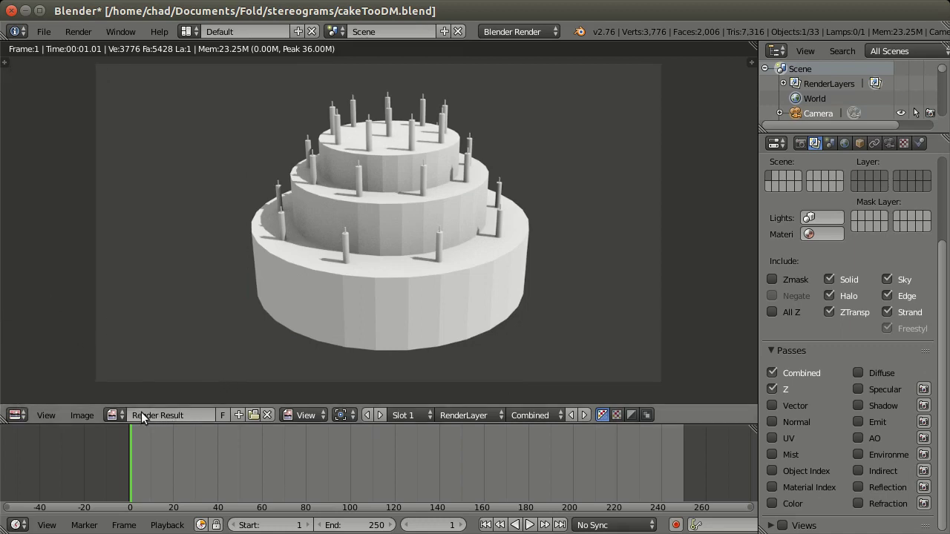
{"action": "left_click", "coordinate": [113, 415]}
{"action": "left_click", "coordinate": [114, 276]}
{"action": "left_click", "coordinate": [316, 417]}
{"action": "left_click", "coordinate": [311, 401]}
Check the Slot, Layer and Pass lists, leaving Slot 1, RenderLayer and Combined selected
{"action": "left_click", "coordinate": [417, 415]}
{"action": "left_click", "coordinate": [432, 405]}
{"action": "left_click", "coordinate": [479, 415]}
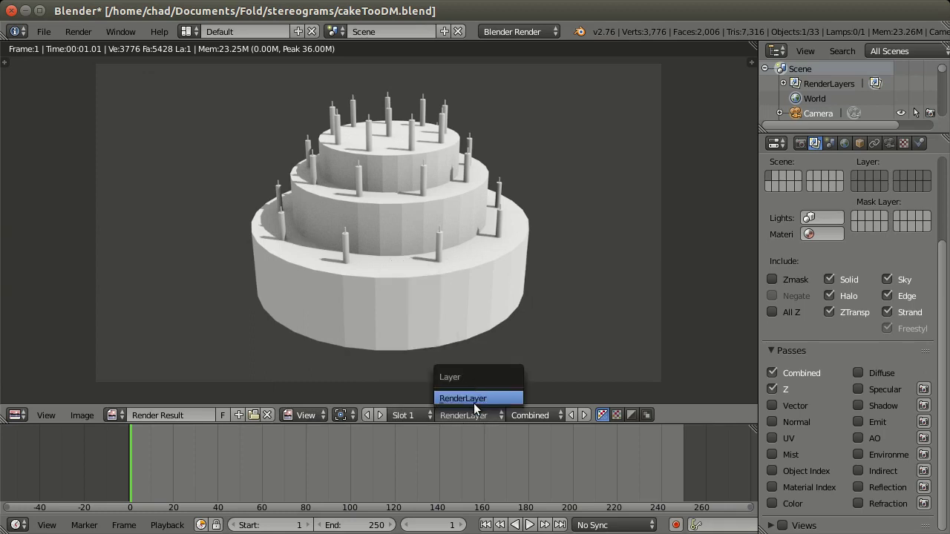
{"action": "left_click", "coordinate": [473, 401]}
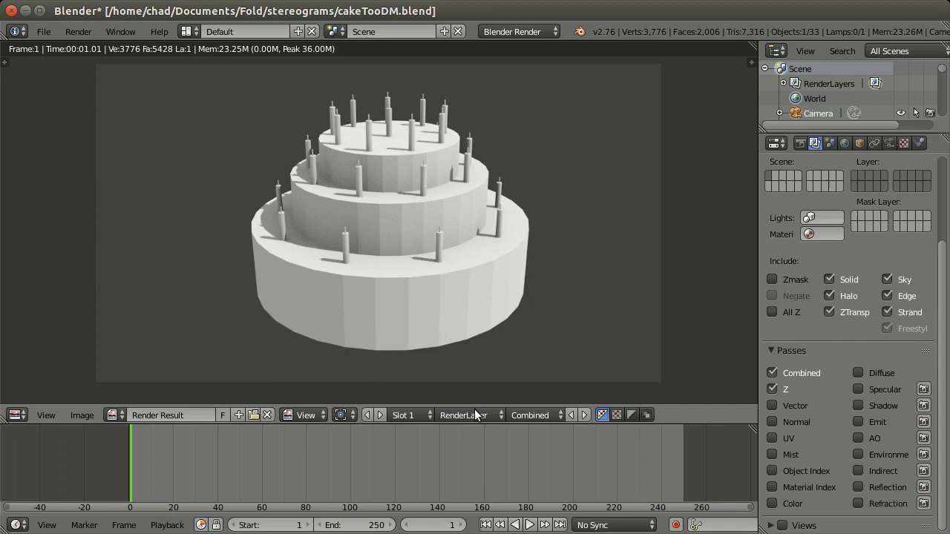
{"action": "left_click", "coordinate": [522, 416]}
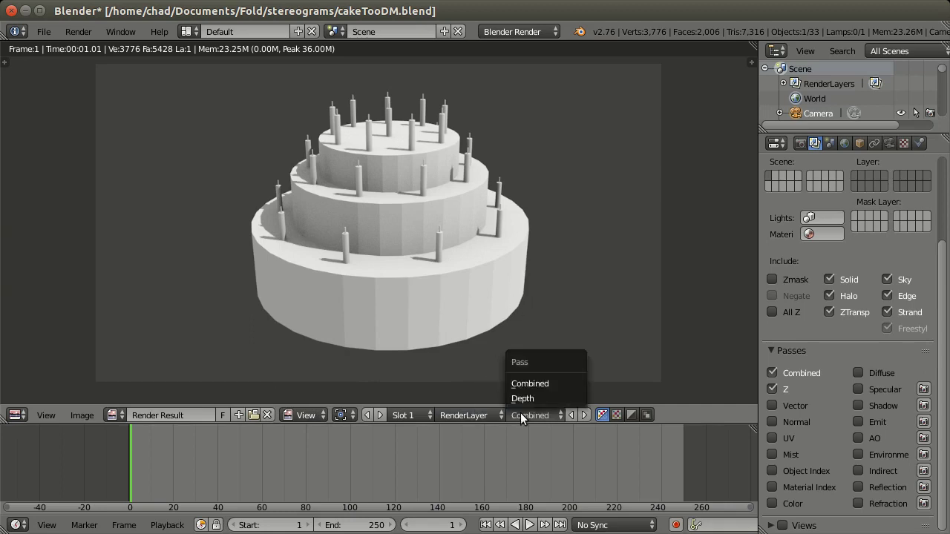
{"action": "left_click", "coordinate": [523, 384]}
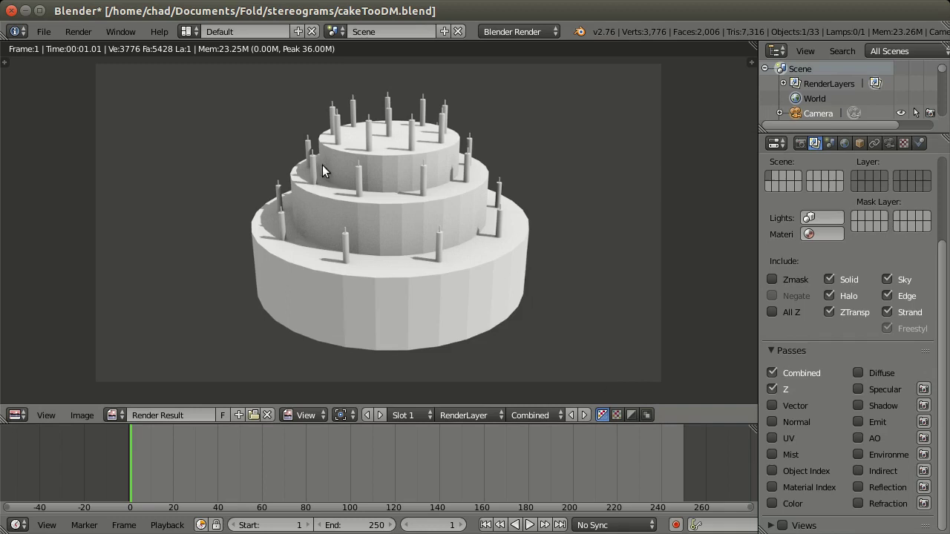
Display the Depth pass and sample its pixel values across the render
{"action": "left_click", "coordinate": [536, 415]}
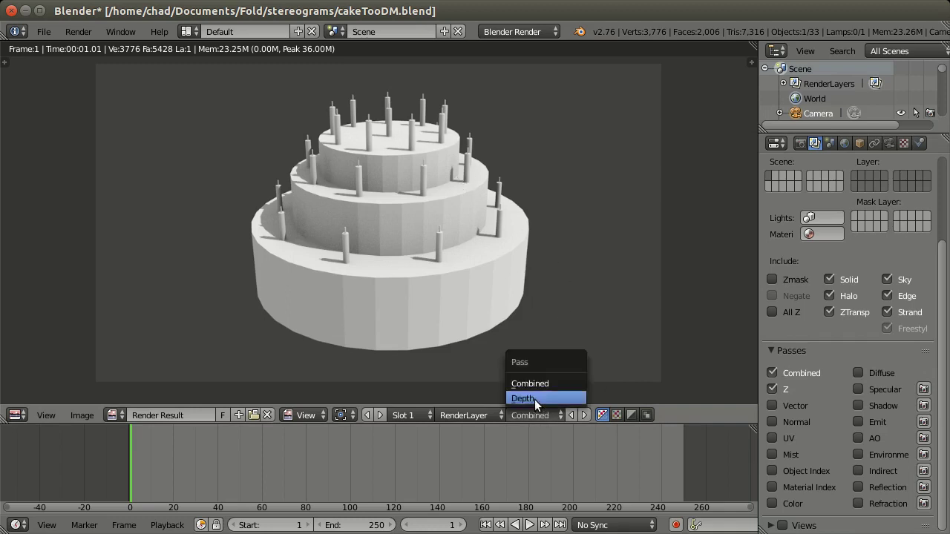
{"action": "left_click", "coordinate": [534, 399]}
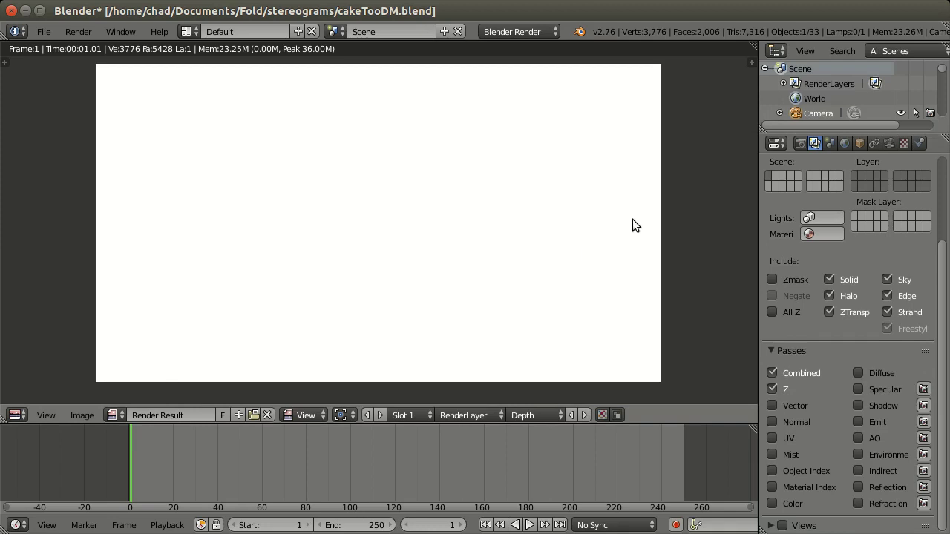
{"action": "left_click_drag", "start_coordinate": [633, 219], "coordinate": [341, 199]}
{"action": "left_click_drag", "start_coordinate": [419, 221], "coordinate": [347, 213]}
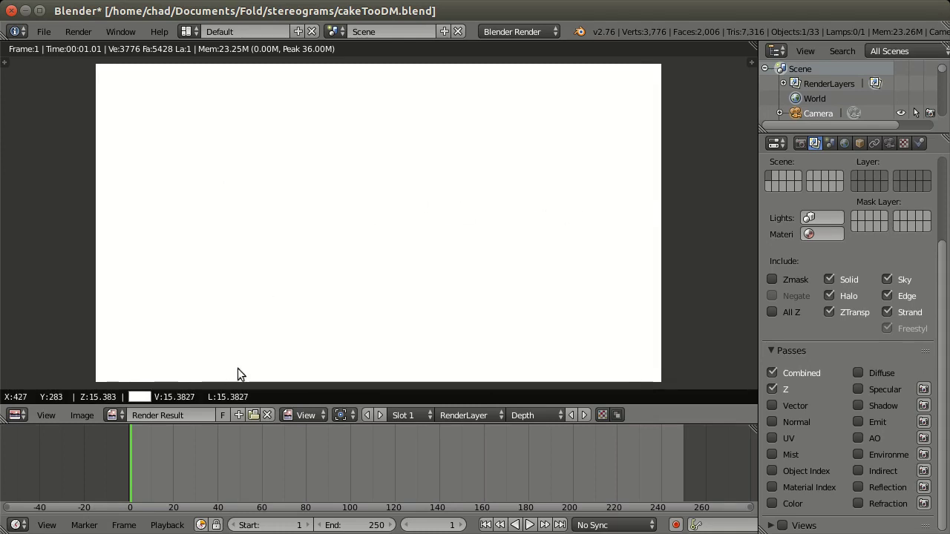
{"action": "left_click_drag", "start_coordinate": [158, 398], "coordinate": [545, 198]}
{"action": "left_click_drag", "start_coordinate": [460, 183], "coordinate": [410, 215]}
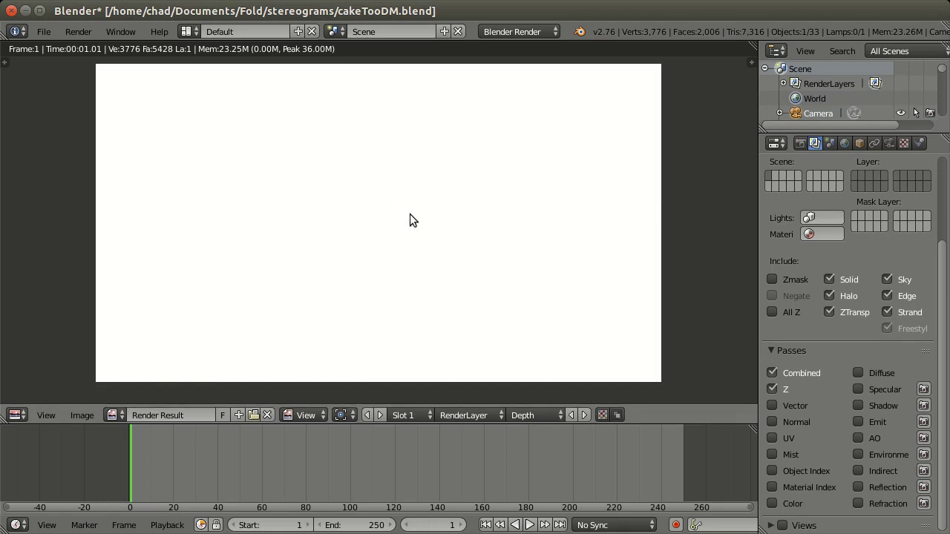
Show the depth pass as a grayscale image and sample pixel values on the cake
{"action": "left_click", "coordinate": [621, 416]}
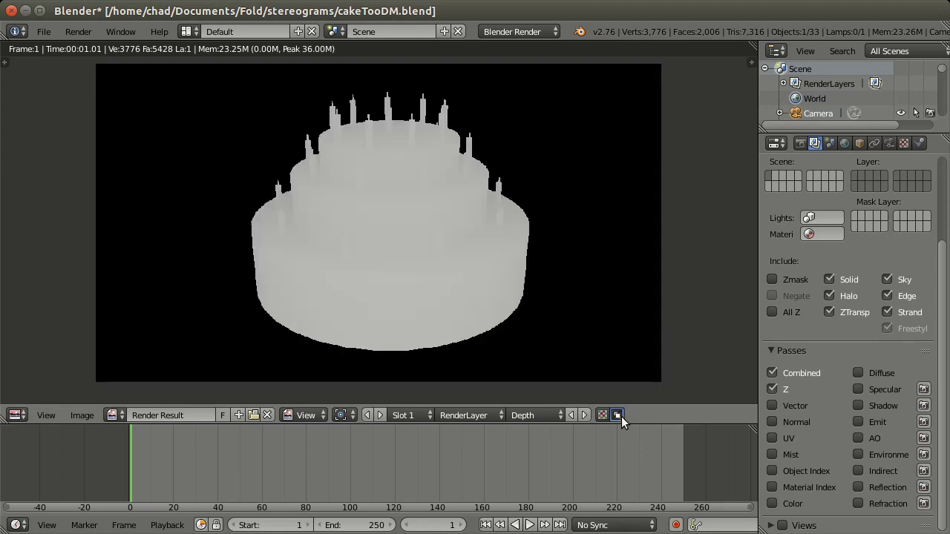
{"action": "left_click_drag", "start_coordinate": [416, 221], "coordinate": [389, 202]}
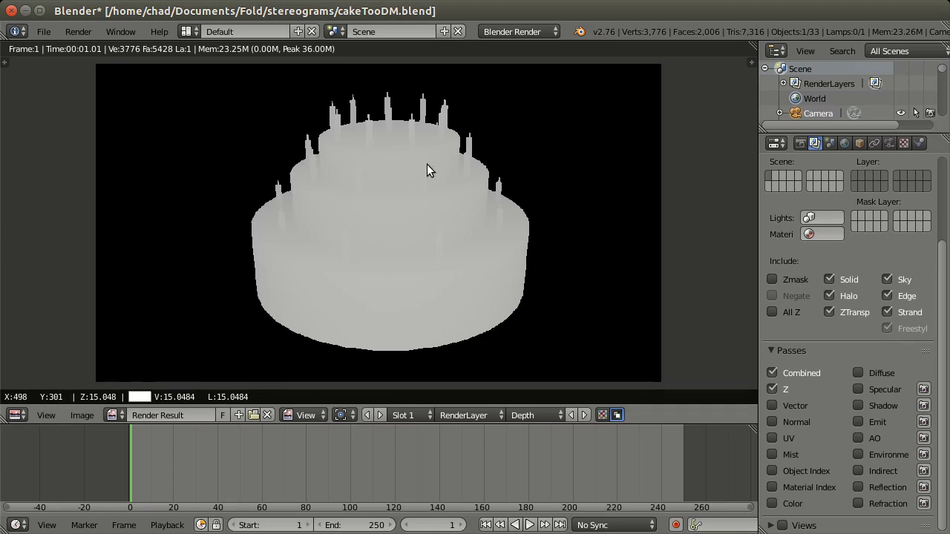
{"action": "left_click_drag", "start_coordinate": [630, 411], "coordinate": [626, 411]}
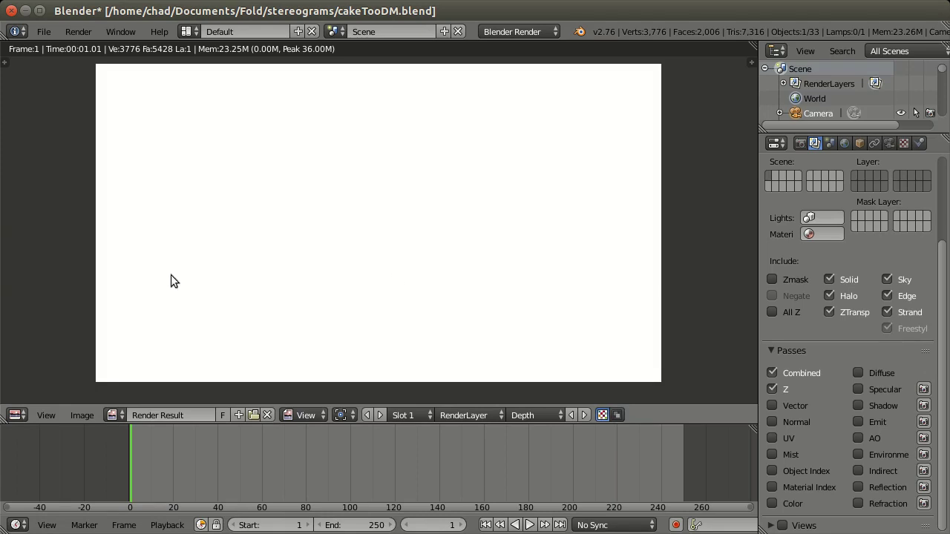
{"action": "left_click_drag", "start_coordinate": [415, 230], "coordinate": [322, 208]}
{"action": "left_click", "coordinate": [542, 413]}
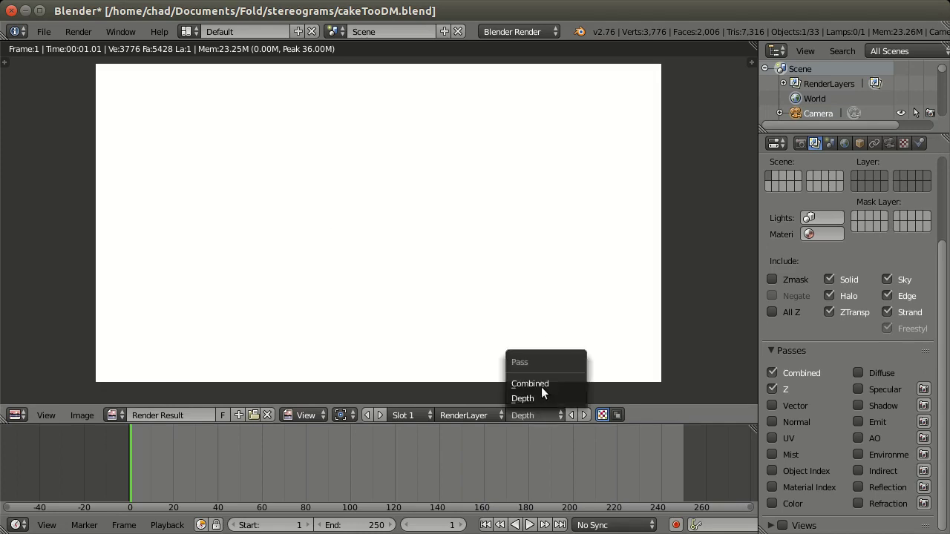
Keep the Combined pass displayed and raise the timeline border to enlarge it
{"action": "left_click", "coordinate": [541, 386]}
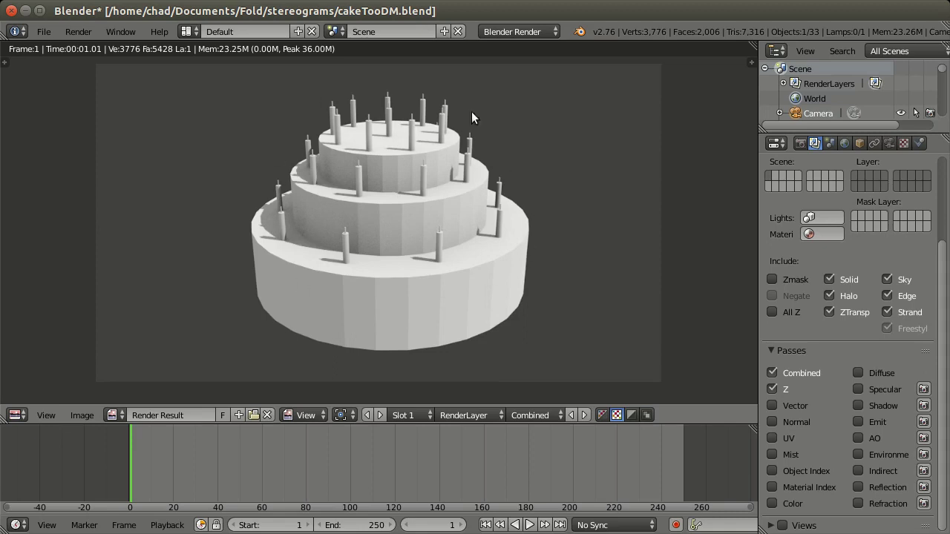
{"action": "left_click_drag", "start_coordinate": [675, 424], "coordinate": [677, 319]}
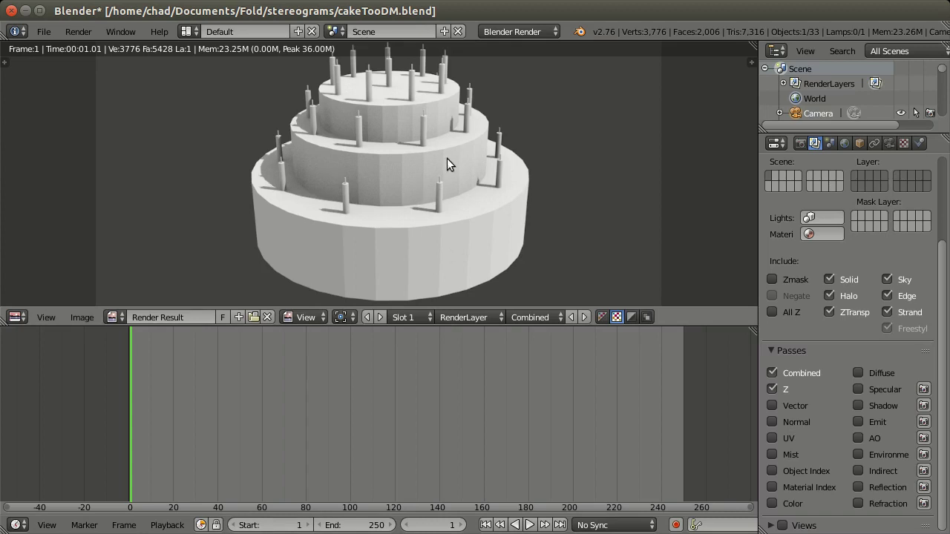
Turn the timeline into a Node Editor with compositing nodes enabled, keeping Blender Render
{"action": "left_click", "coordinate": [772, 390]}
{"action": "left_click", "coordinate": [15, 525]}
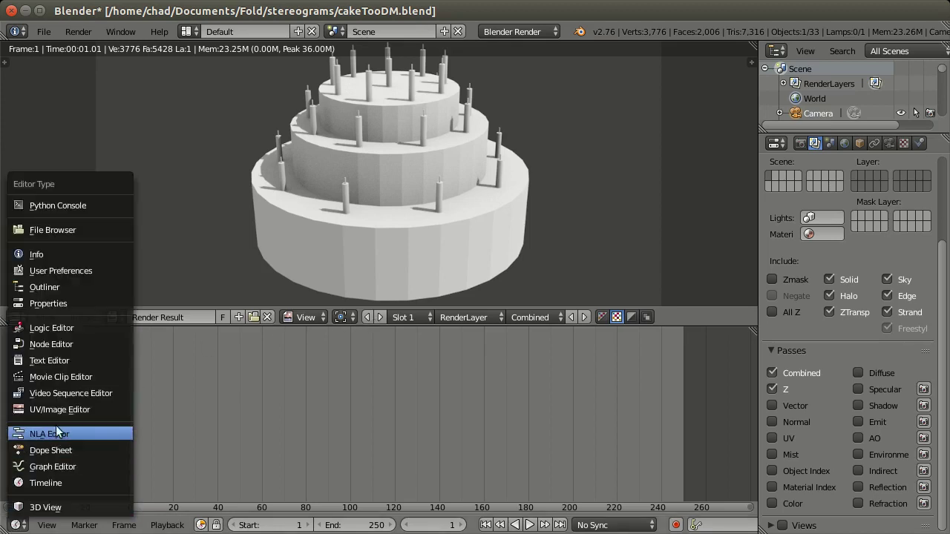
{"action": "left_click", "coordinate": [47, 344]}
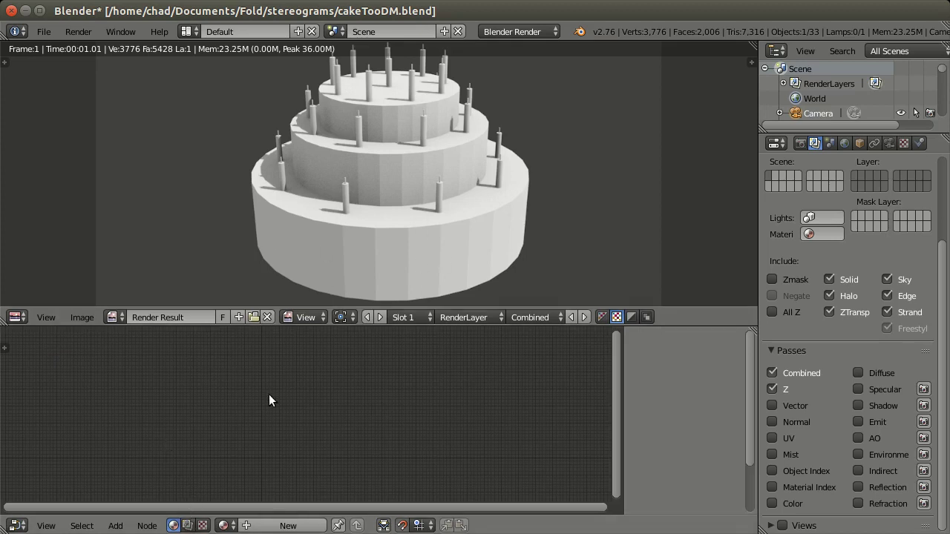
{"action": "left_click", "coordinate": [188, 525]}
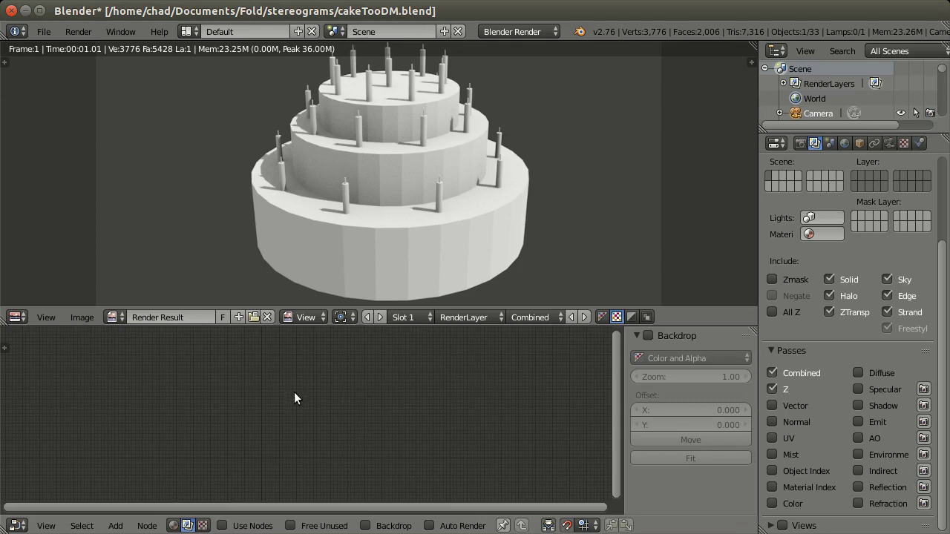
{"action": "left_click", "coordinate": [176, 525]}
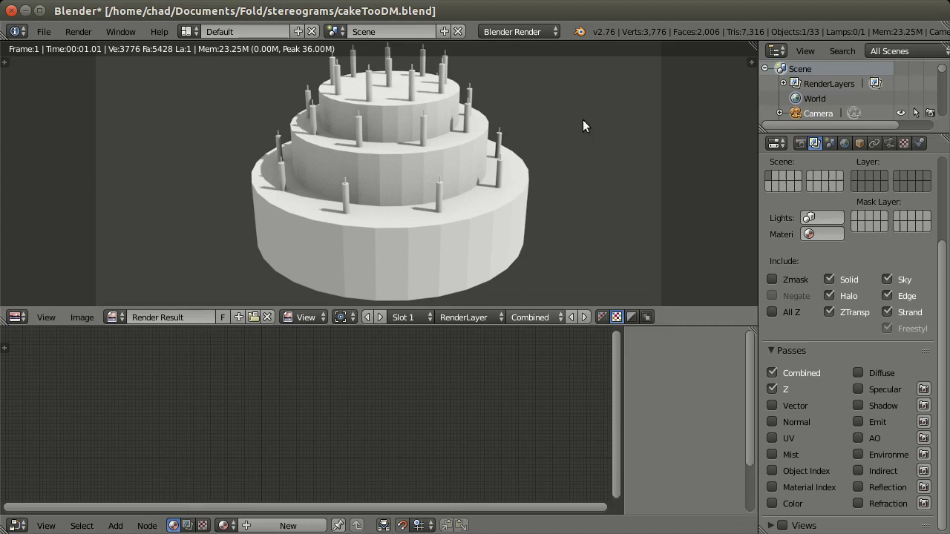
{"action": "left_click", "coordinate": [529, 36]}
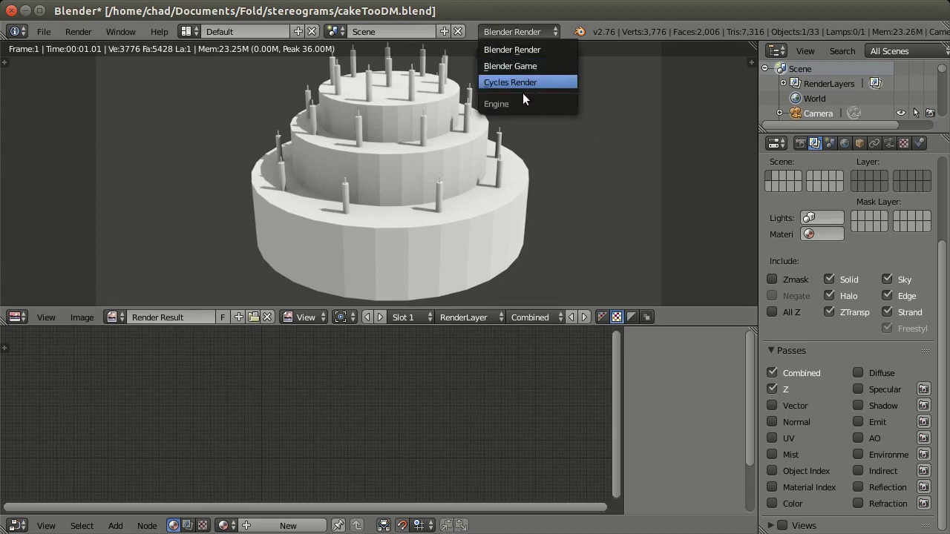
{"action": "left_click", "coordinate": [527, 47]}
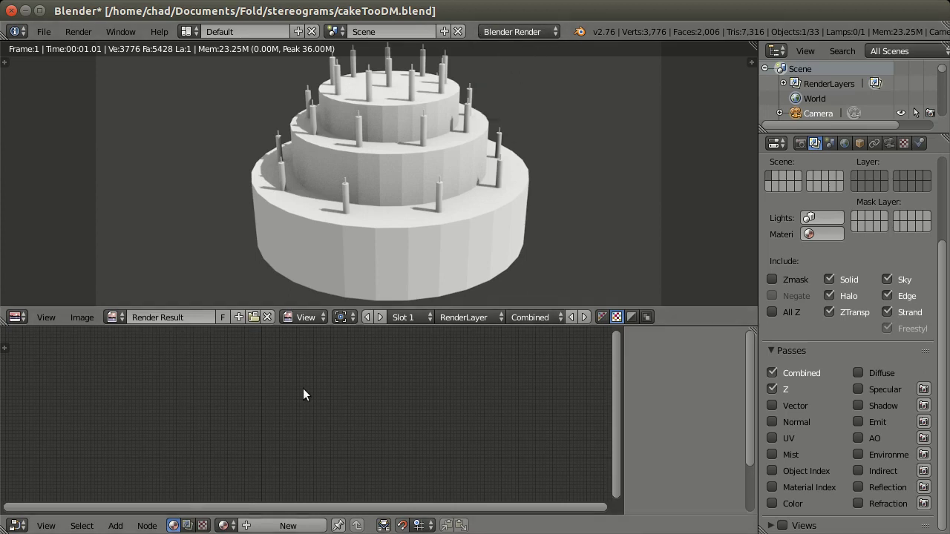
{"action": "left_click", "coordinate": [187, 525]}
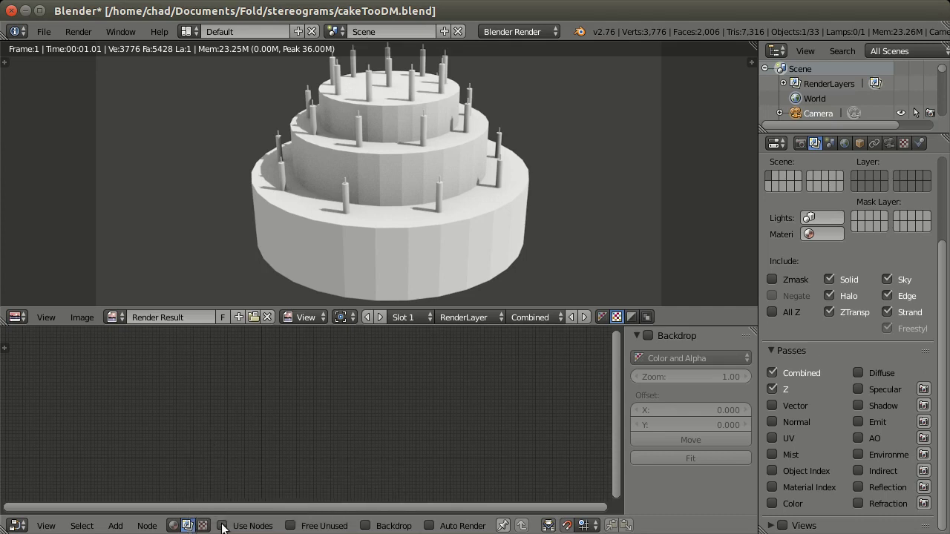
{"action": "left_click", "coordinate": [222, 526]}
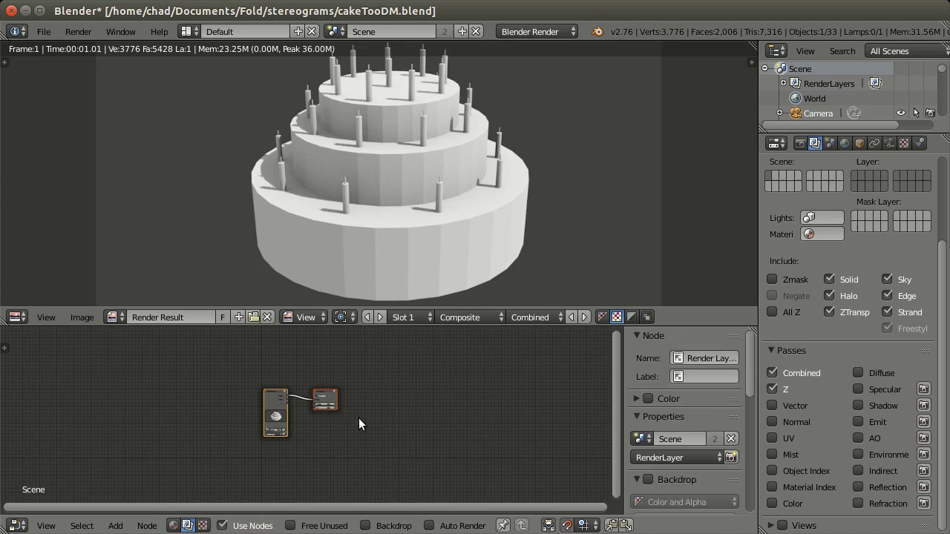
Move the Composite node right and set the image editor to show the Composite output
{"action": "scroll", "coordinate": [305, 422], "scroll_direction": "up", "scroll_amount": 4}
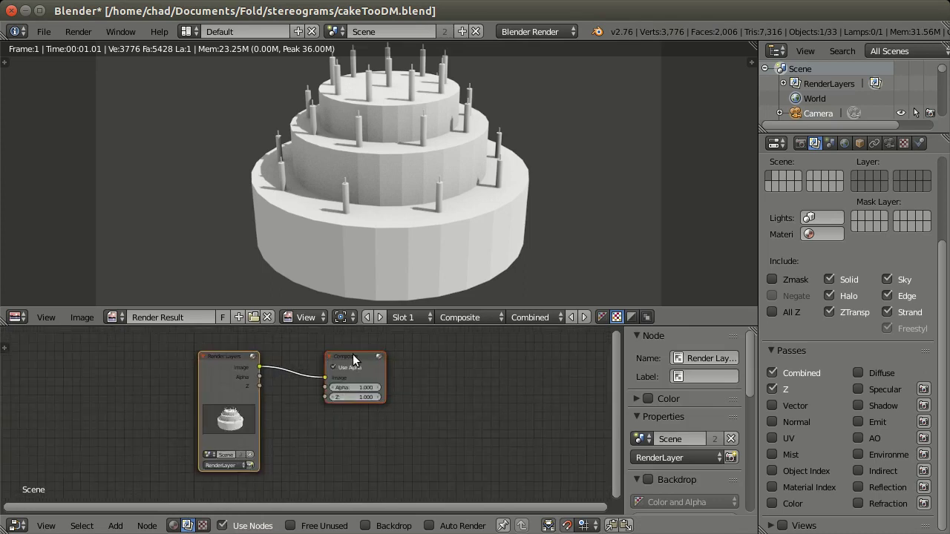
{"action": "left_click_drag", "start_coordinate": [353, 354], "coordinate": [429, 349]}
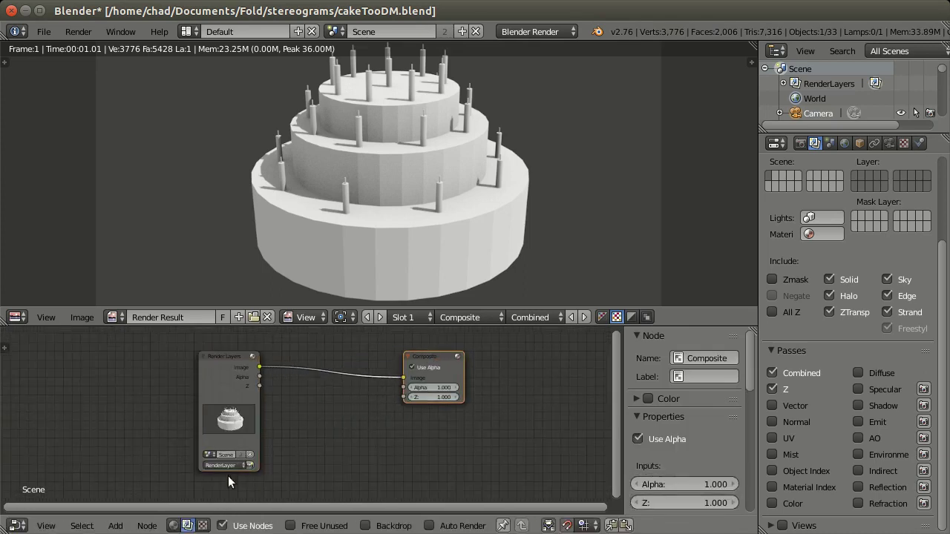
{"action": "left_click", "coordinate": [460, 317]}
{"action": "left_click", "coordinate": [463, 286]}
{"action": "left_click", "coordinate": [467, 318]}
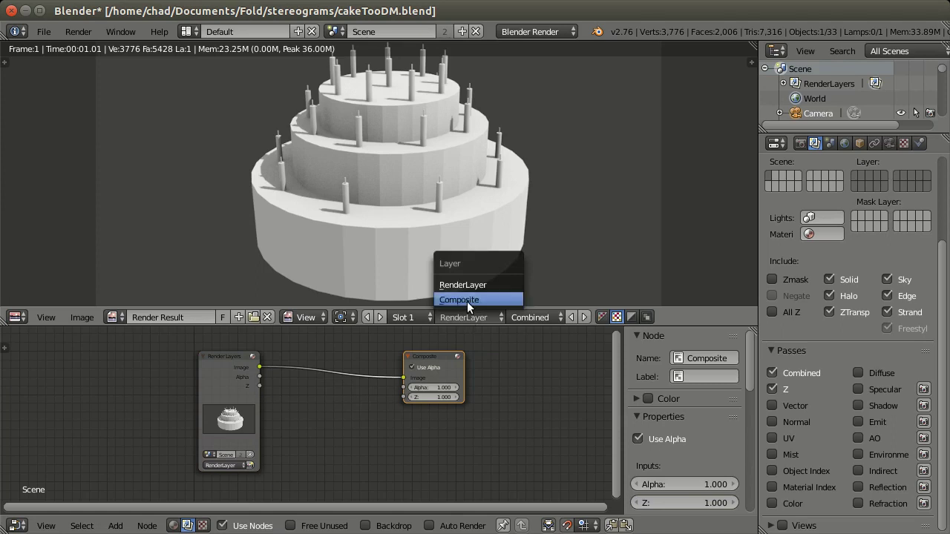
{"action": "left_click", "coordinate": [467, 300]}
{"action": "left_click", "coordinate": [468, 317]}
{"action": "left_click", "coordinate": [467, 285]}
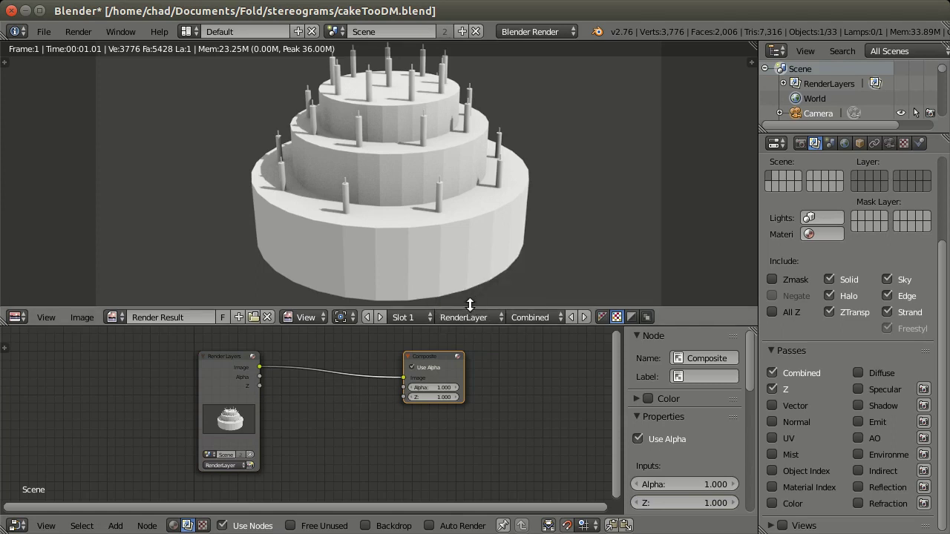
{"action": "left_click", "coordinate": [470, 314]}
{"action": "left_click", "coordinate": [471, 301]}
Nudge the Render Layers node left and drag a link out of its Z output
{"action": "left_click_drag", "start_coordinate": [423, 356], "coordinate": [443, 349]}
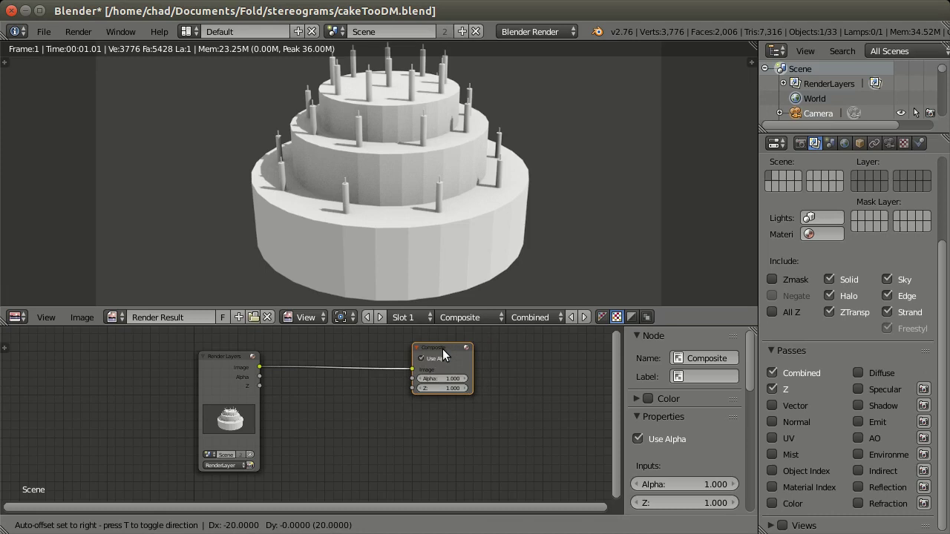
{"action": "key", "text": "Escape"}
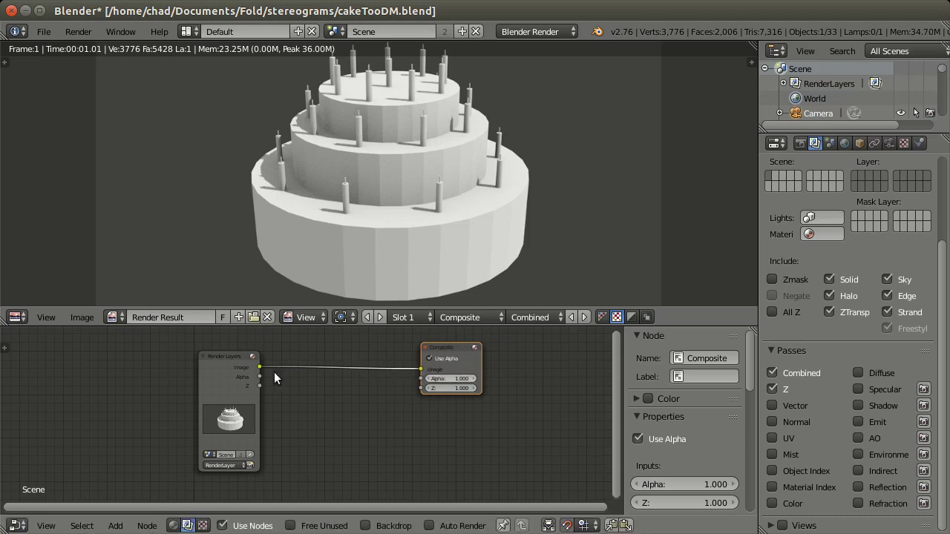
{"action": "mouse_move", "coordinate": [229, 358]}
{"action": "left_mouse_down"}
{"action": "mouse_move", "coordinate": [204, 363]}
{"action": "mouse_move", "coordinate": [225, 358]}
{"action": "mouse_move", "coordinate": [214, 357]}
{"action": "left_mouse_up"}
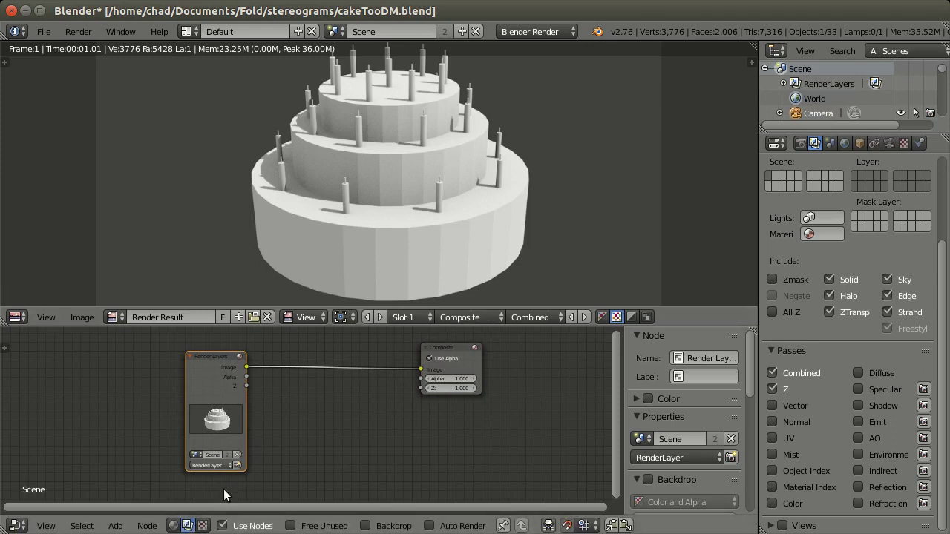
{"action": "left_click_drag", "start_coordinate": [247, 386], "coordinate": [293, 410]}
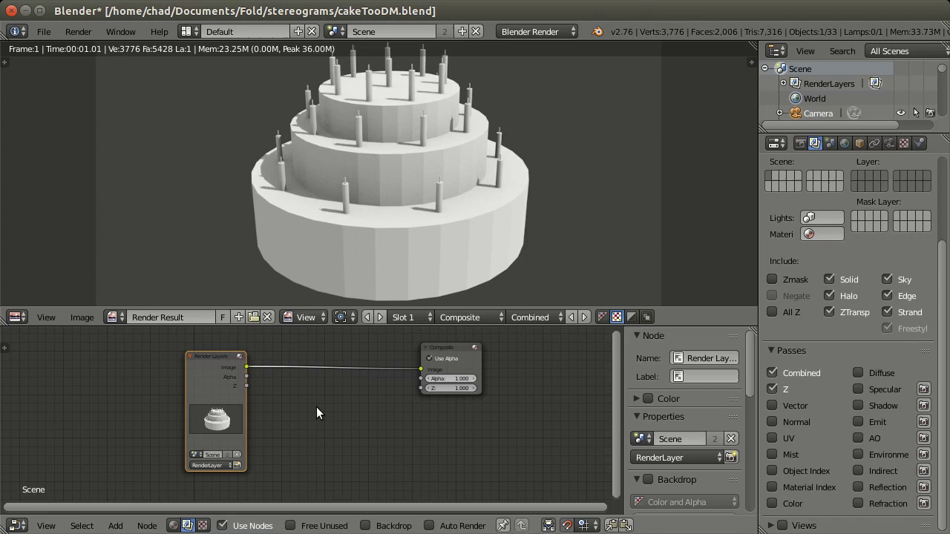
Add a Vector > Map Range node and place it between Render Layers and Composite
{"action": "left_click", "coordinate": [116, 525]}
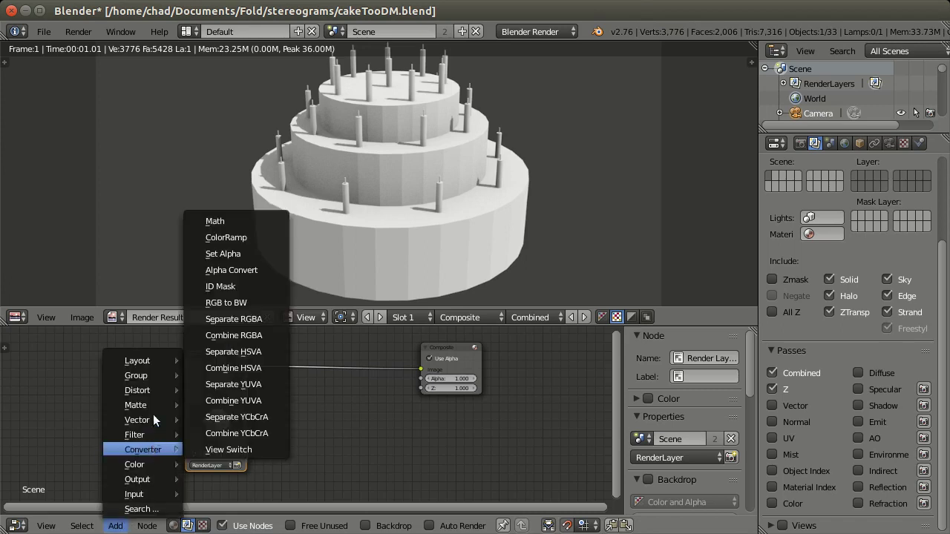
{"action": "mouse_move", "coordinate": [155, 460]}
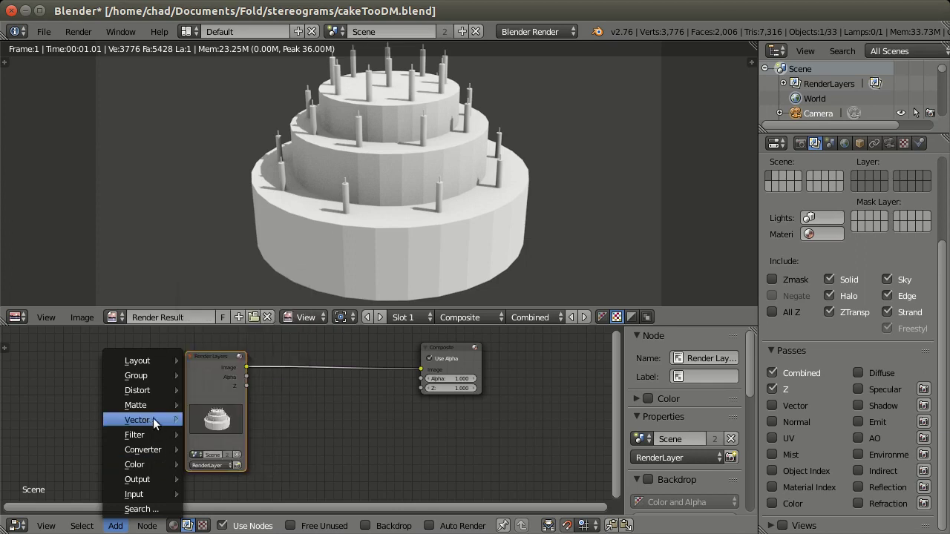
{"action": "mouse_move", "coordinate": [146, 424]}
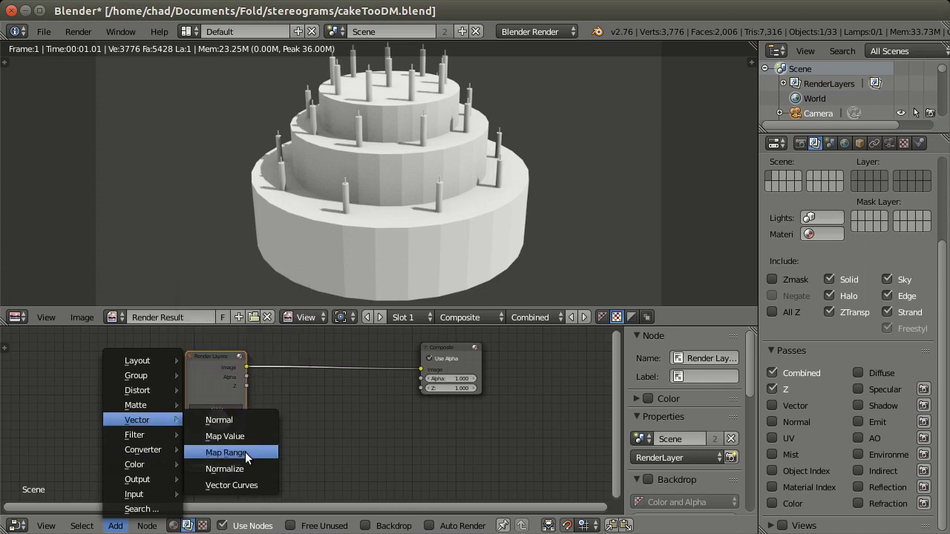
{"action": "left_click", "coordinate": [245, 451]}
{"action": "left_click", "coordinate": [304, 386]}
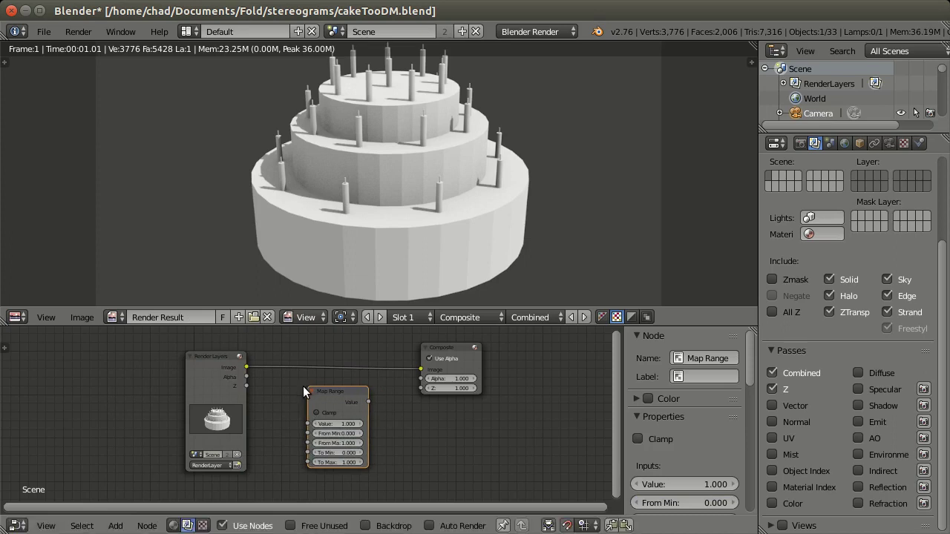
Link Z into Map Range Value and its output into Composite Image, then sample pixels
{"action": "left_click_drag", "start_coordinate": [245, 384], "coordinate": [301, 423]}
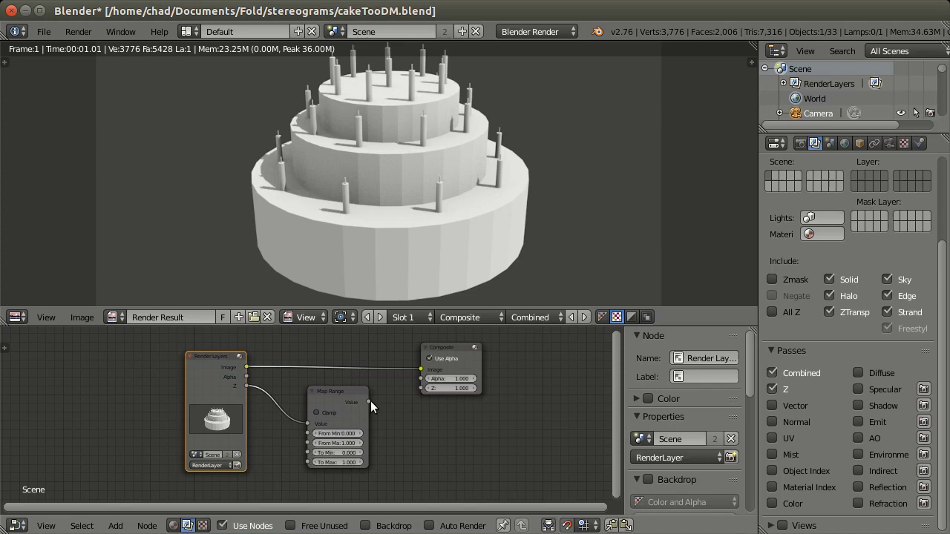
{"action": "left_click_drag", "start_coordinate": [368, 402], "coordinate": [373, 399]}
{"action": "left_click_drag", "start_coordinate": [402, 370], "coordinate": [422, 365]}
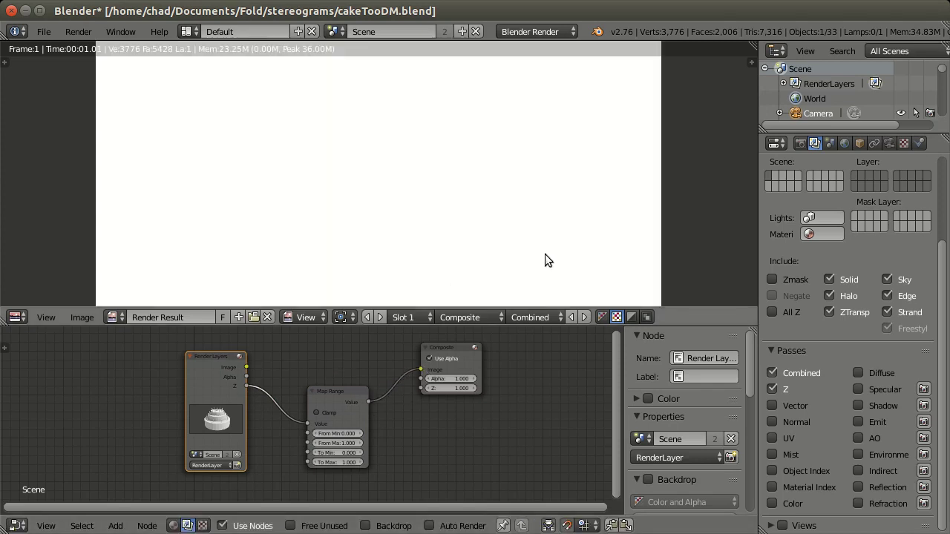
{"action": "left_click_drag", "start_coordinate": [404, 205], "coordinate": [567, 153]}
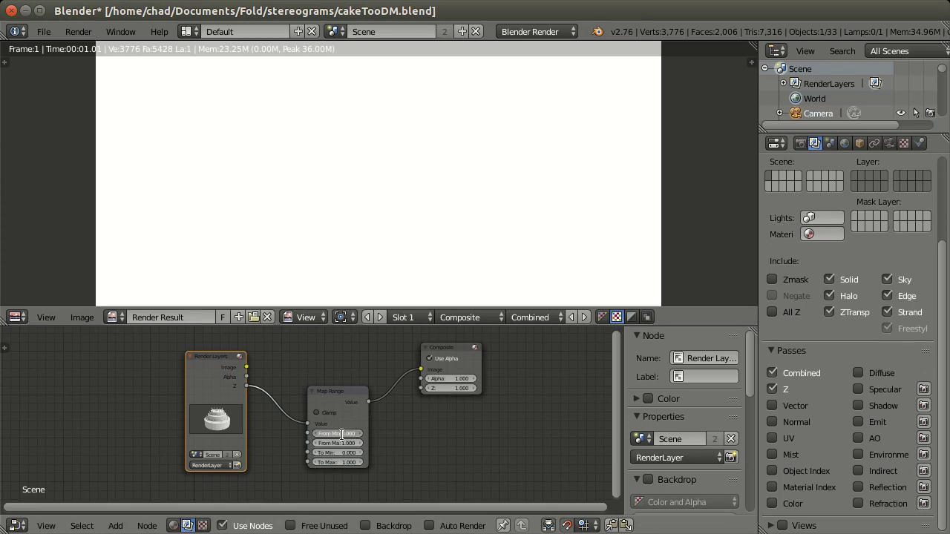
Set Map Range From Min to 14.3 and From Max to 20, then enlarge the Node Editor
{"action": "left_click_drag", "start_coordinate": [342, 433], "coordinate": [343, 440]}
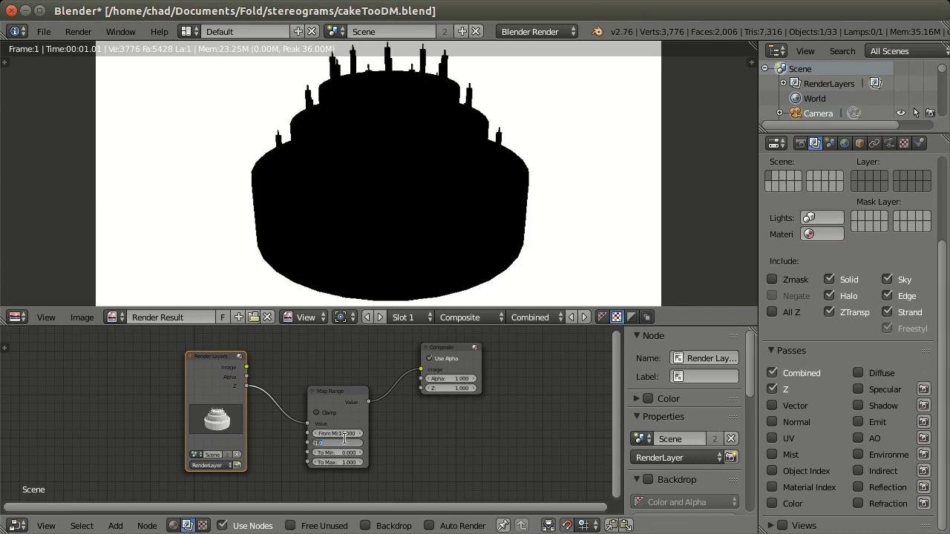
{"action": "type", "text": "20"}
{"action": "key", "text": "Return"}
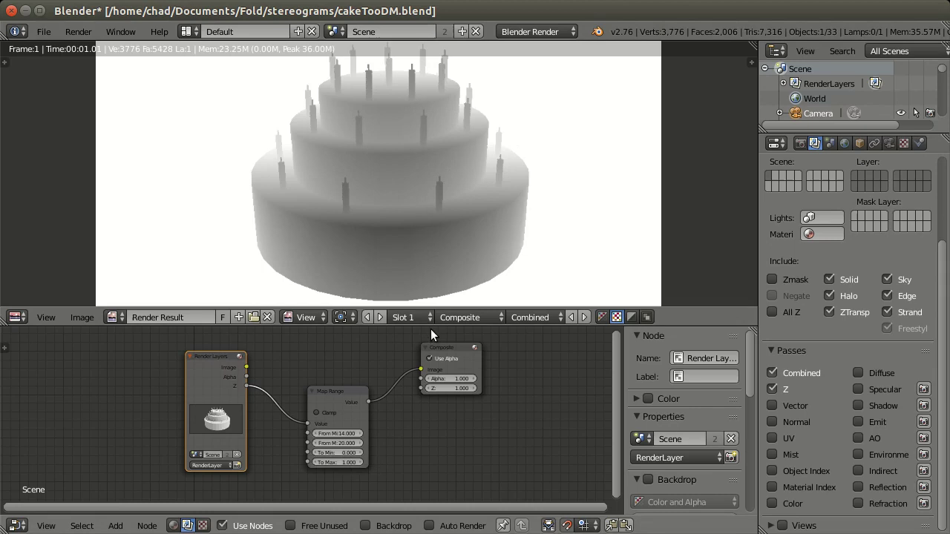
{"action": "left_click_drag", "start_coordinate": [432, 324], "coordinate": [437, 266]}
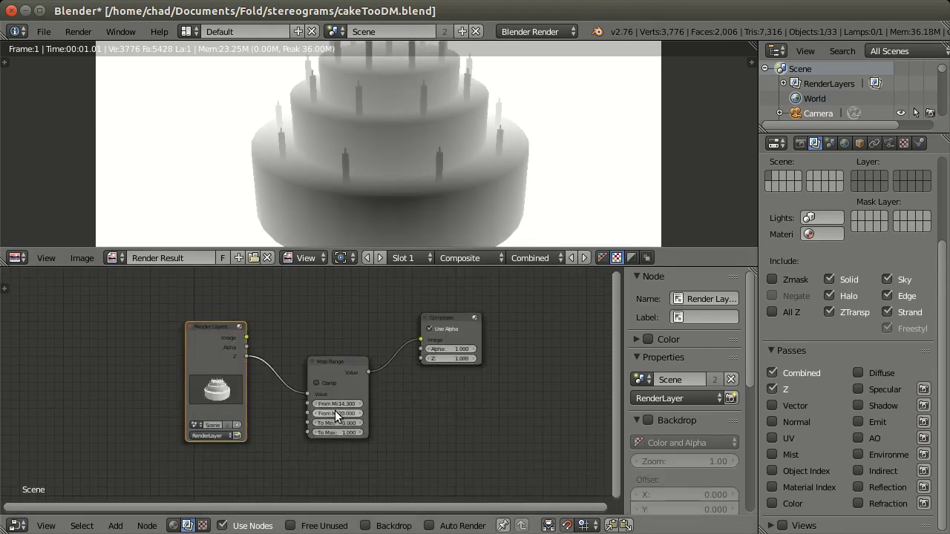
{"action": "scroll", "coordinate": [335, 410], "scroll_direction": "up", "scroll_amount": 2}
{"action": "scroll", "coordinate": [334, 410], "scroll_direction": "up", "scroll_amount": 1}
Set Map Range To Min to 1 and To Max to 0 to invert the depth output
{"action": "middle_click_drag", "start_coordinate": [440, 393], "coordinate": [416, 398]}
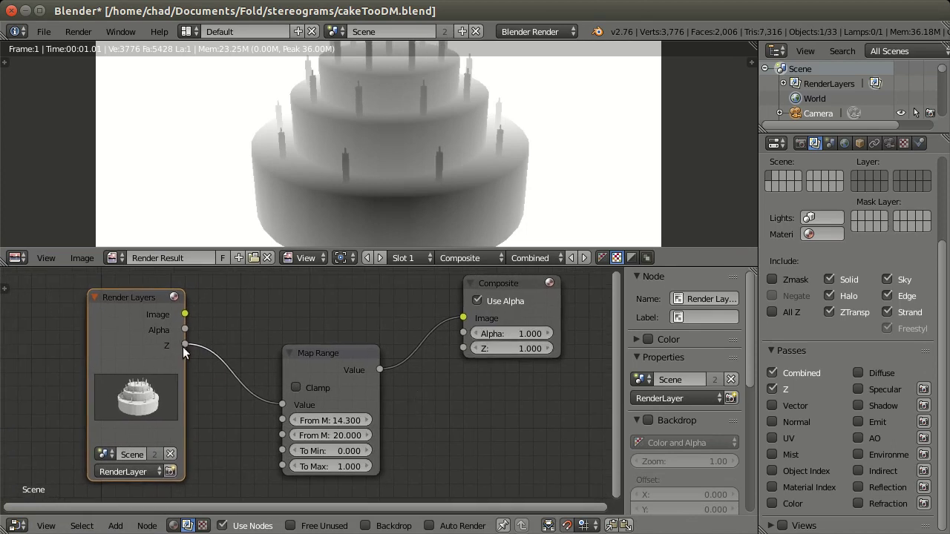
{"action": "left_click", "coordinate": [338, 451]}
{"action": "key", "text": "Return"}
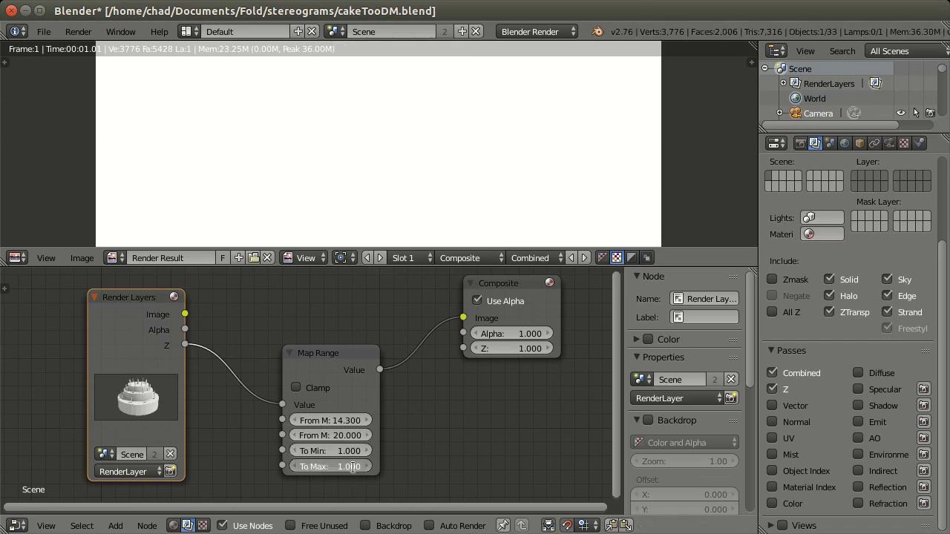
{"action": "key", "text": "BackSpace"}
{"action": "scroll", "coordinate": [430, 117], "scroll_direction": "down", "scroll_amount": 1}
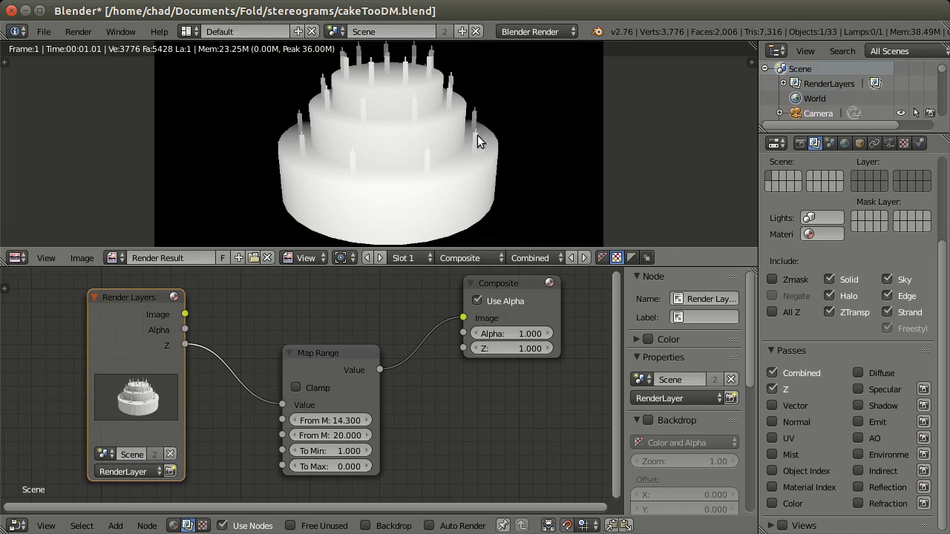
Raise the Map Range From Min and sample pixel brightness on the rendered cake
{"action": "scroll", "coordinate": [404, 185], "scroll_direction": "down", "scroll_amount": 1}
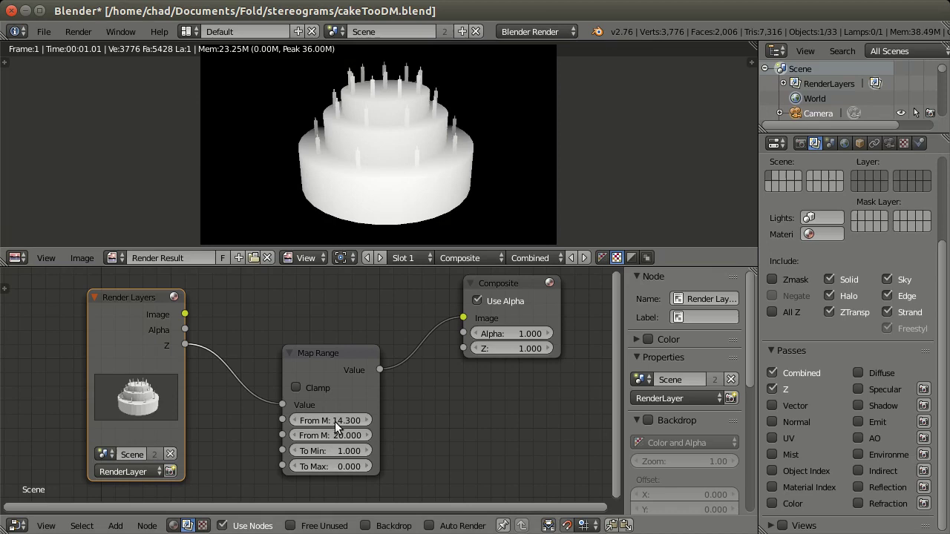
{"action": "mouse_move", "coordinate": [331, 422]}
{"action": "left_mouse_down"}
{"action": "mouse_move", "coordinate": [359, 422]}
{"action": "mouse_move", "coordinate": [311, 422]}
{"action": "mouse_move", "coordinate": [342, 435]}
{"action": "left_mouse_up"}
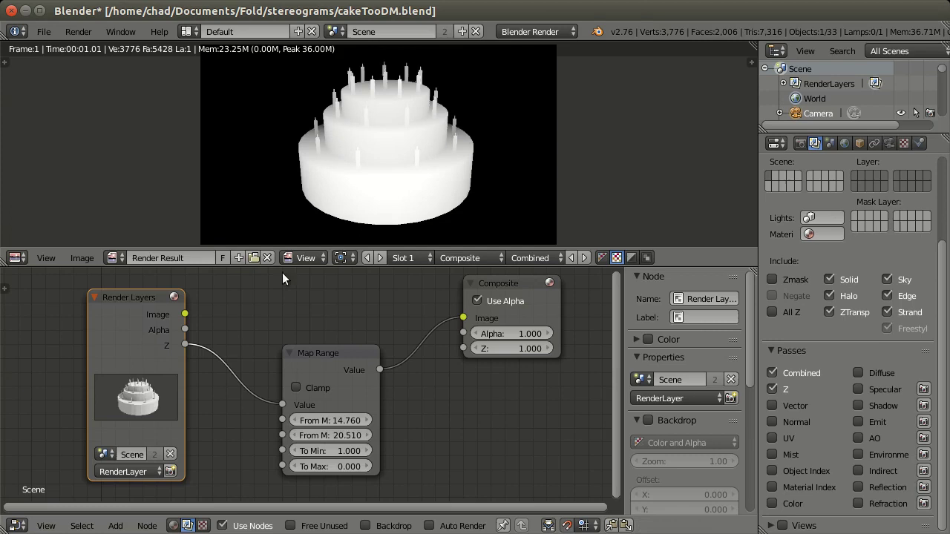
{"action": "scroll", "coordinate": [447, 136], "scroll_direction": "up", "scroll_amount": 4}
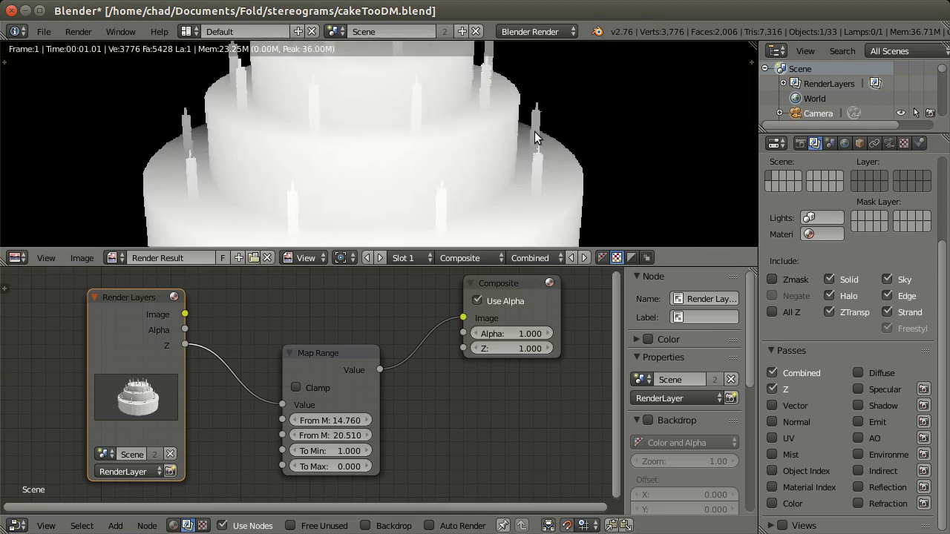
{"action": "left_click_drag", "start_coordinate": [534, 131], "coordinate": [381, 192]}
{"action": "scroll", "coordinate": [481, 145], "scroll_direction": "down", "scroll_amount": 4}
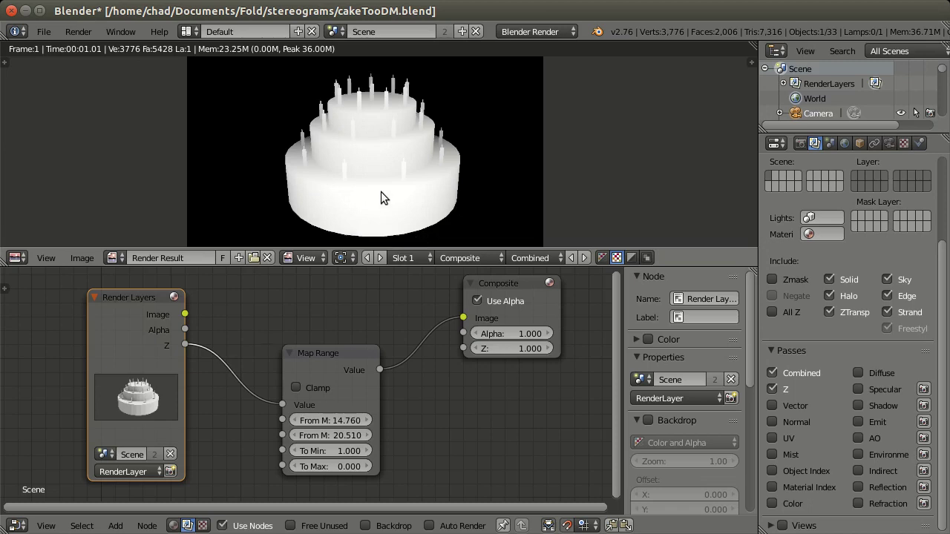
Try From Min 14.5, then settle on 14.360, sampling the cake's brightness after each change
{"action": "left_click", "coordinate": [330, 420]}
{"action": "type", "text": "14.5"}
{"action": "key", "text": "Return"}
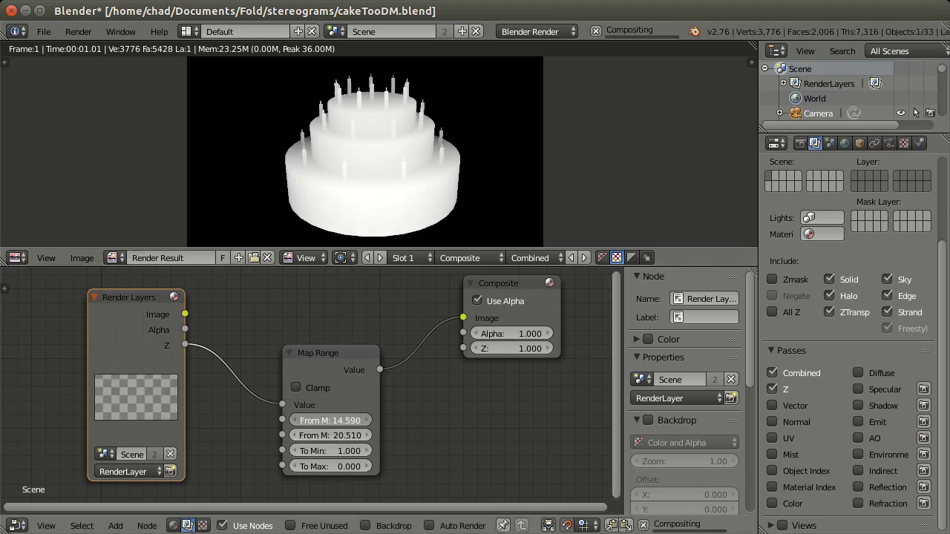
{"action": "left_click_drag", "start_coordinate": [371, 206], "coordinate": [389, 189]}
{"action": "left_click_drag", "start_coordinate": [339, 422], "coordinate": [319, 422]}
{"action": "left_click_drag", "start_coordinate": [405, 210], "coordinate": [442, 176]}
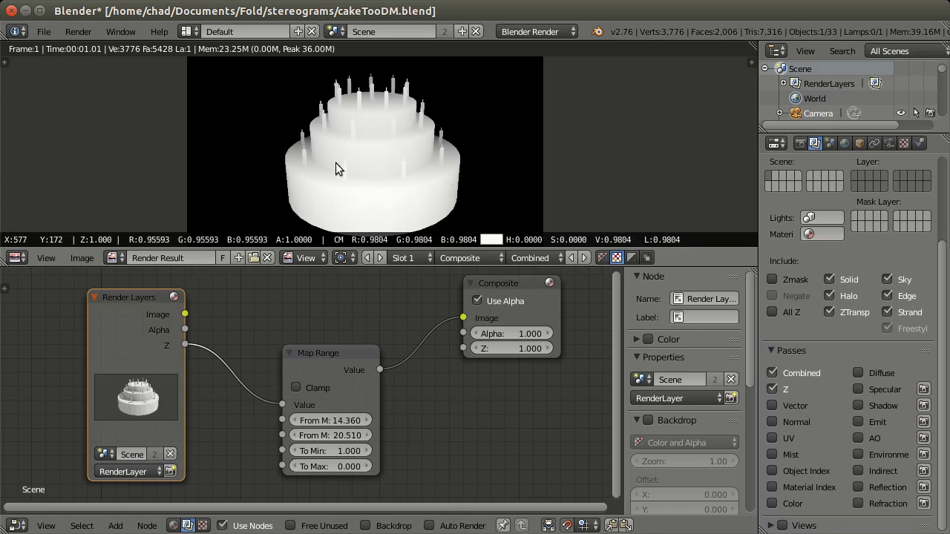
{"action": "left_click_drag", "start_coordinate": [426, 140], "coordinate": [436, 142]}
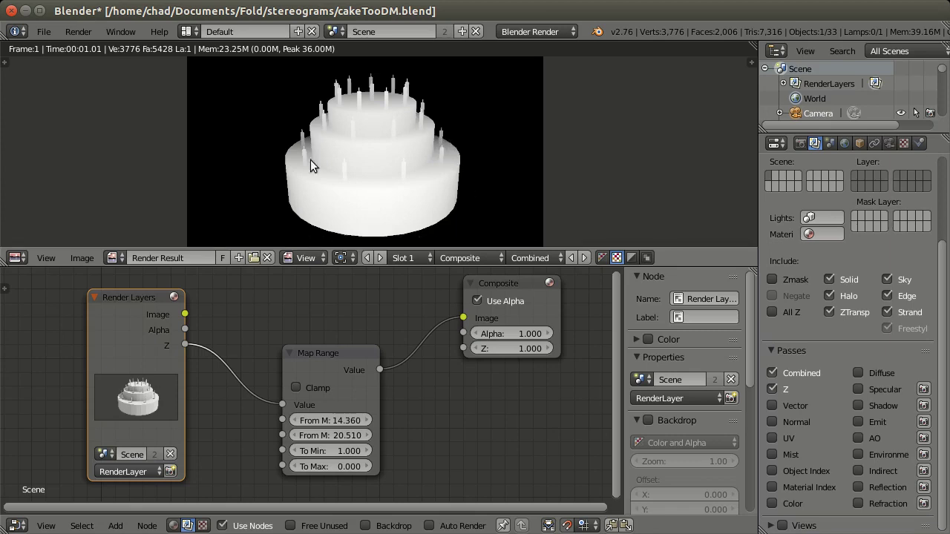
{"action": "left_click_drag", "start_coordinate": [366, 105], "coordinate": [438, 302]}
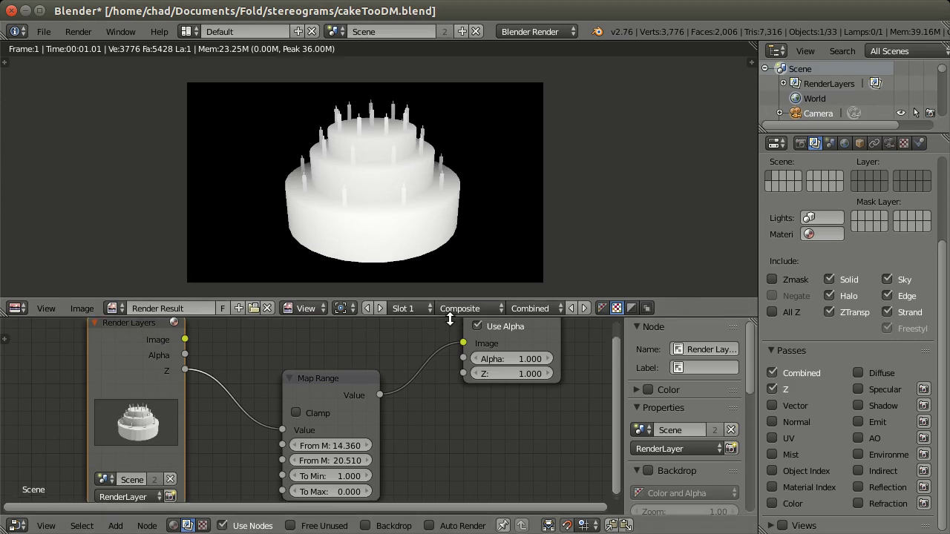
Save the inverted depth-map render image as cakeDM2.png in the stereograms folder
{"action": "left_click", "coordinate": [83, 311]}
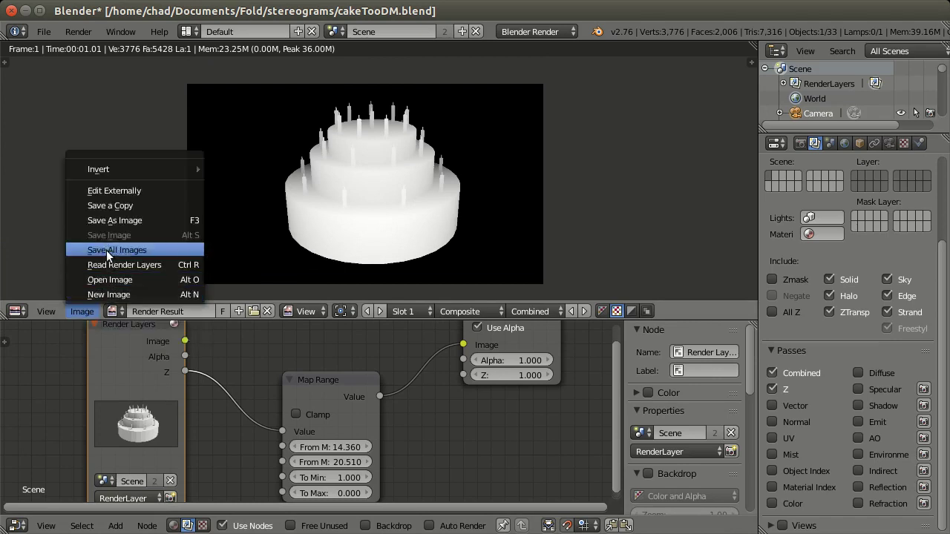
{"action": "left_click", "coordinate": [113, 216]}
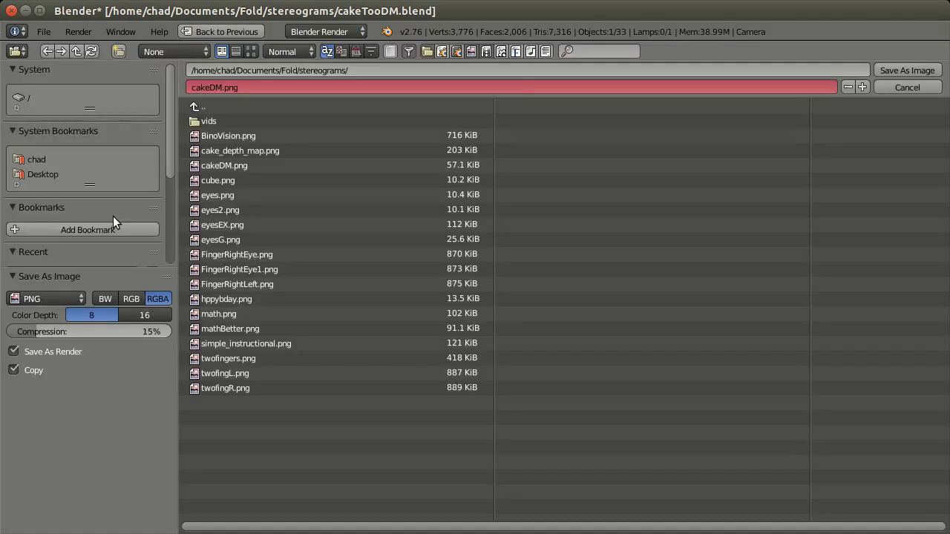
{"action": "left_click", "coordinate": [219, 88]}
{"action": "left_click", "coordinate": [901, 69]}
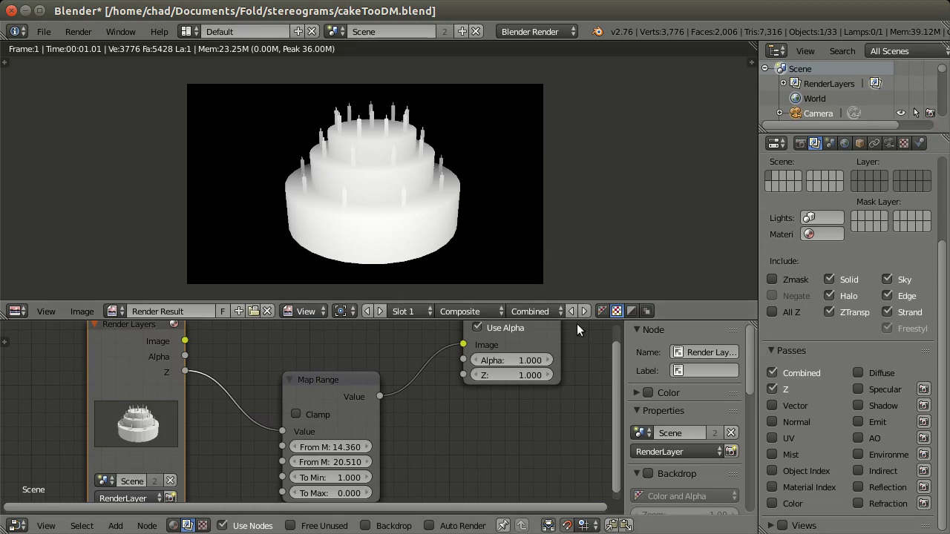
Switch the top area back to the 3D view of the cake and enlarge the viewport
{"action": "mouse_move", "coordinate": [585, 320]}
{"action": "left_mouse_down"}
{"action": "mouse_move", "coordinate": [592, 273]}
{"action": "mouse_move", "coordinate": [601, 323]}
{"action": "left_mouse_up"}
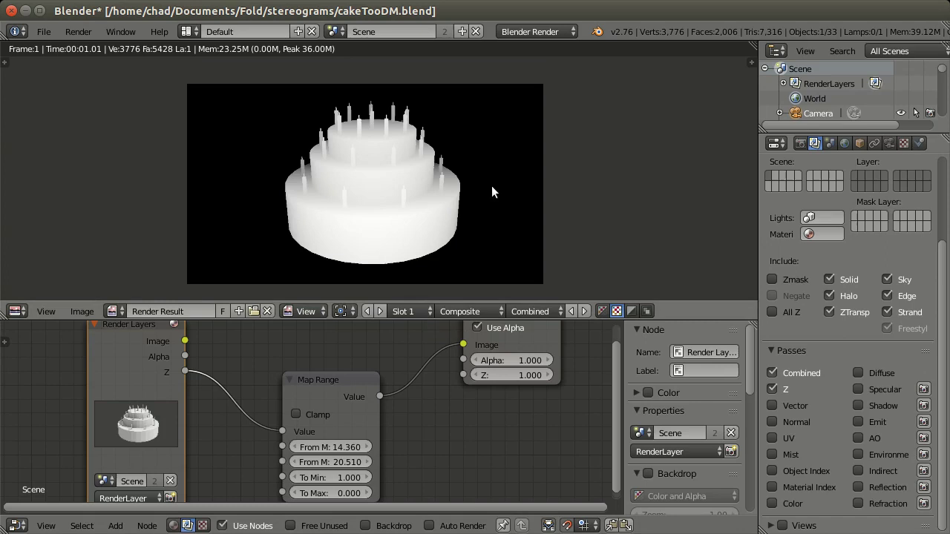
{"action": "key", "text": "Escape"}
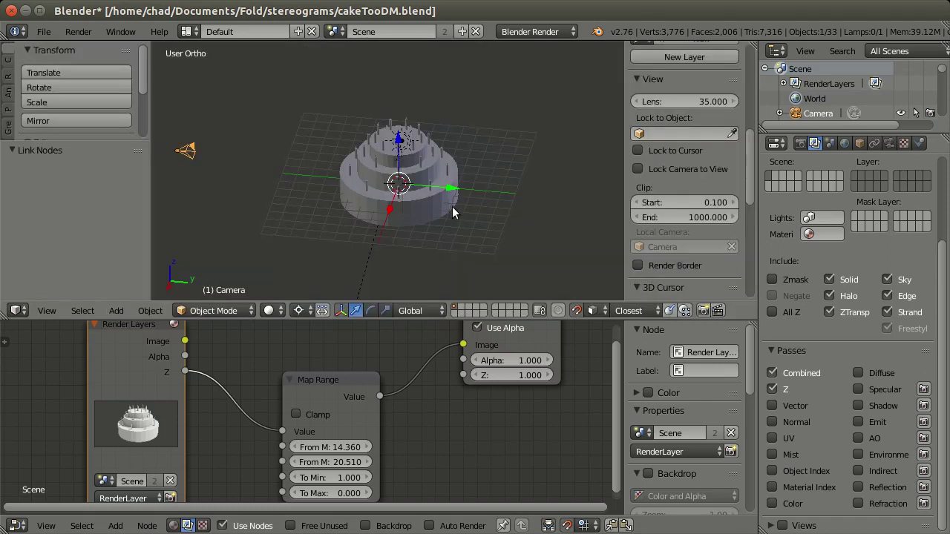
{"action": "middle_click_drag", "start_coordinate": [354, 236], "coordinate": [381, 214]}
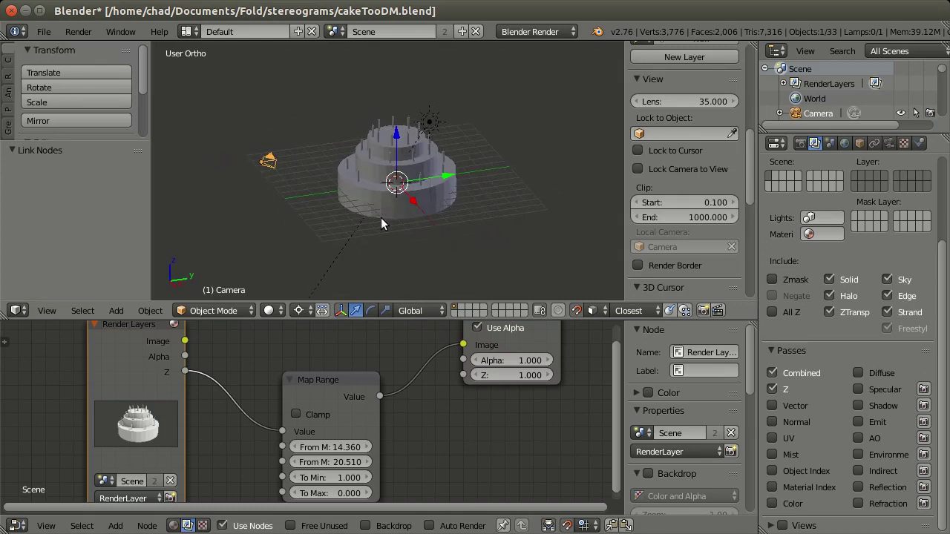
{"action": "middle_click_drag", "start_coordinate": [380, 218], "coordinate": [384, 226]}
{"action": "left_click_drag", "start_coordinate": [398, 321], "coordinate": [397, 370]}
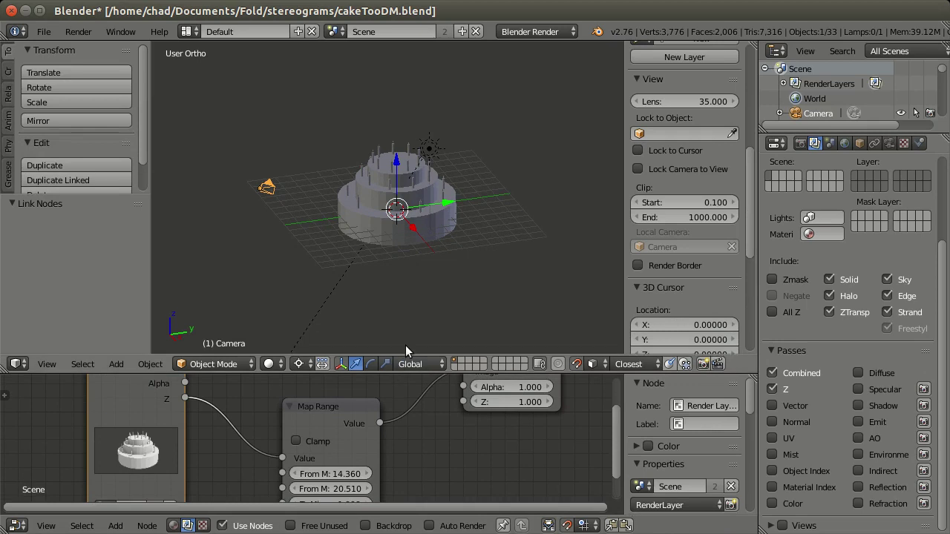
Uncheck Use Nodes and do a plain F12 test render, then return to the viewport
{"action": "left_click", "coordinate": [222, 526]}
{"action": "key", "text": "F12"}
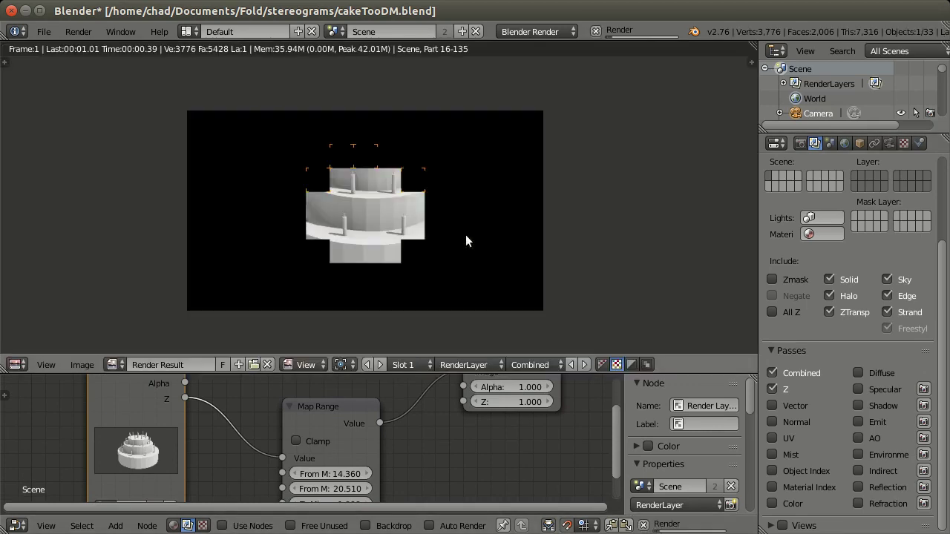
{"action": "key", "text": "Escape"}
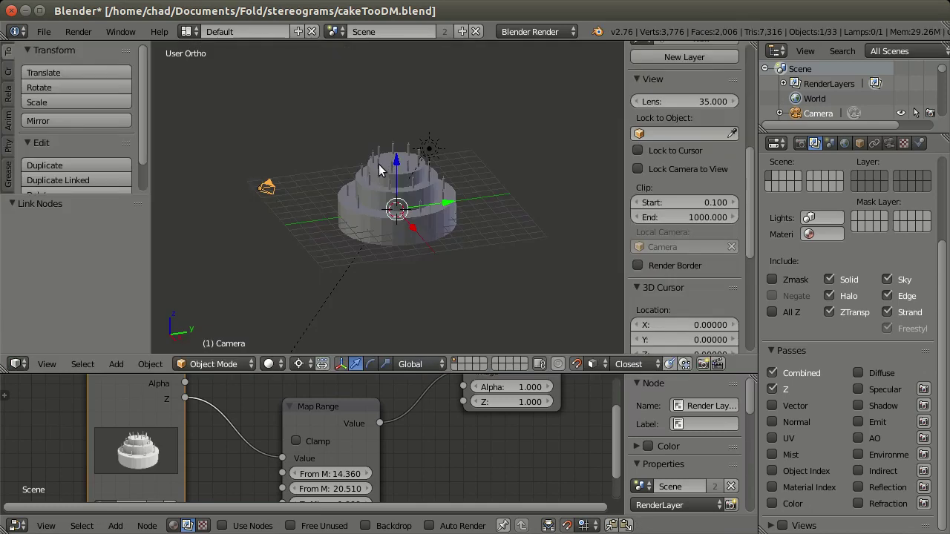
Show the Material properties with only the bottom cake tier selected
{"action": "right_click", "coordinate": [366, 224]}
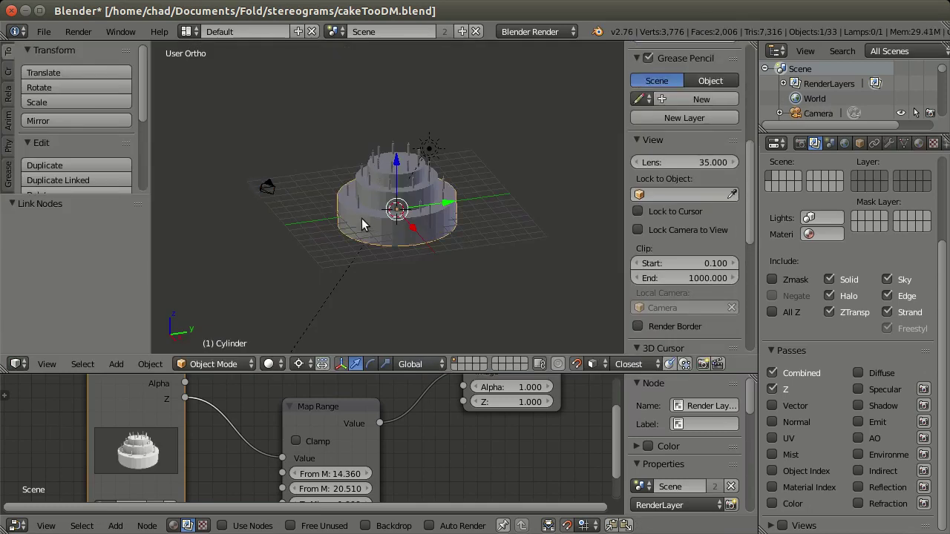
{"action": "right_click", "coordinate": [368, 192]}
{"action": "right_click", "coordinate": [372, 199]}
{"action": "key", "text": "a"}
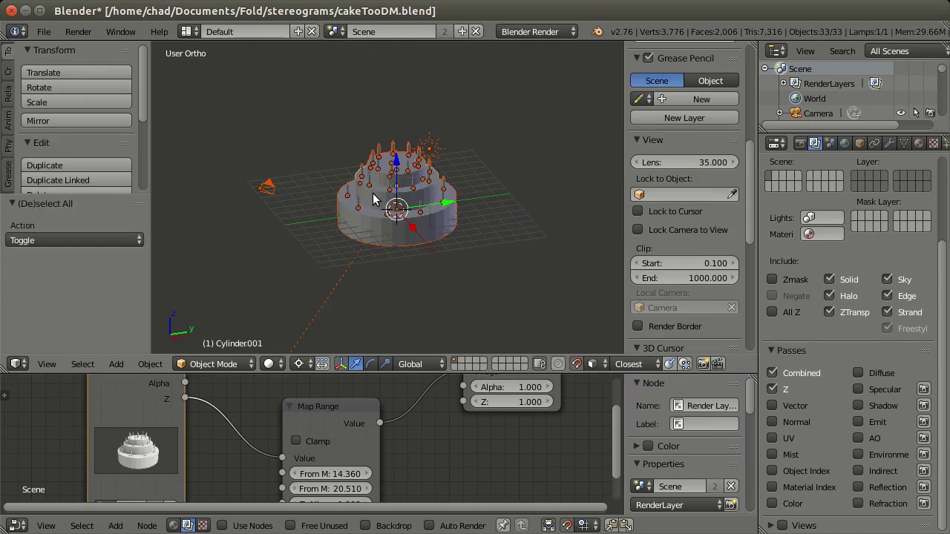
{"action": "left_click", "coordinate": [919, 144]}
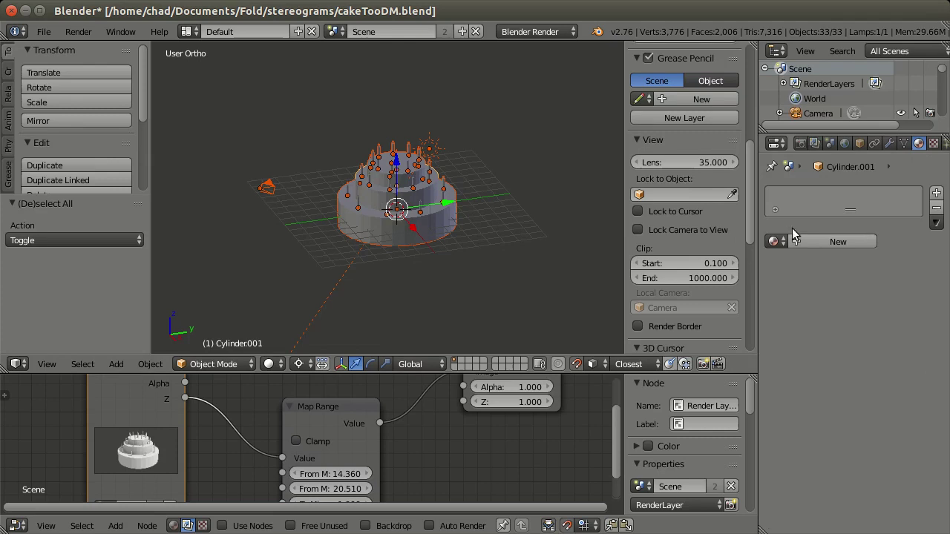
{"action": "right_click", "coordinate": [412, 212]}
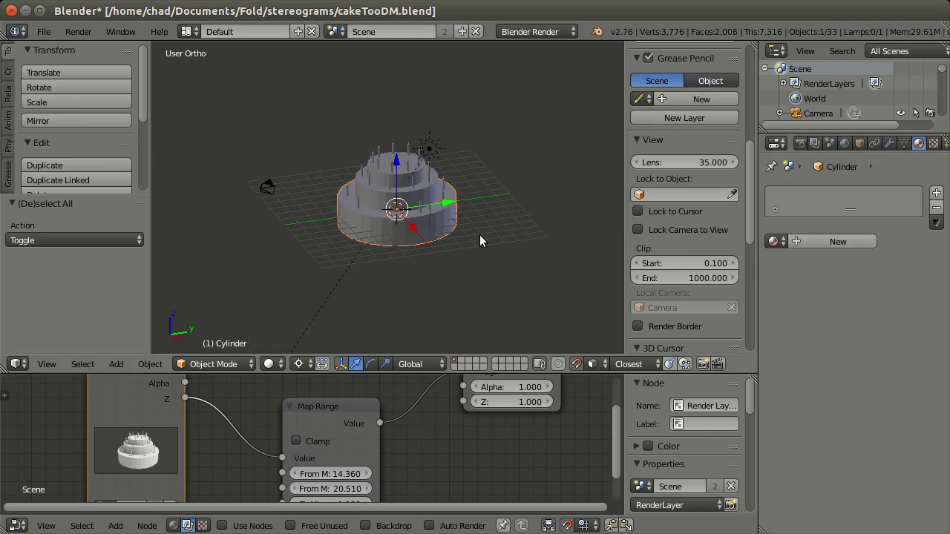
Add a new material with full white diffuse colour and Shadeless enabled, then select all objects
{"action": "left_click", "coordinate": [819, 246]}
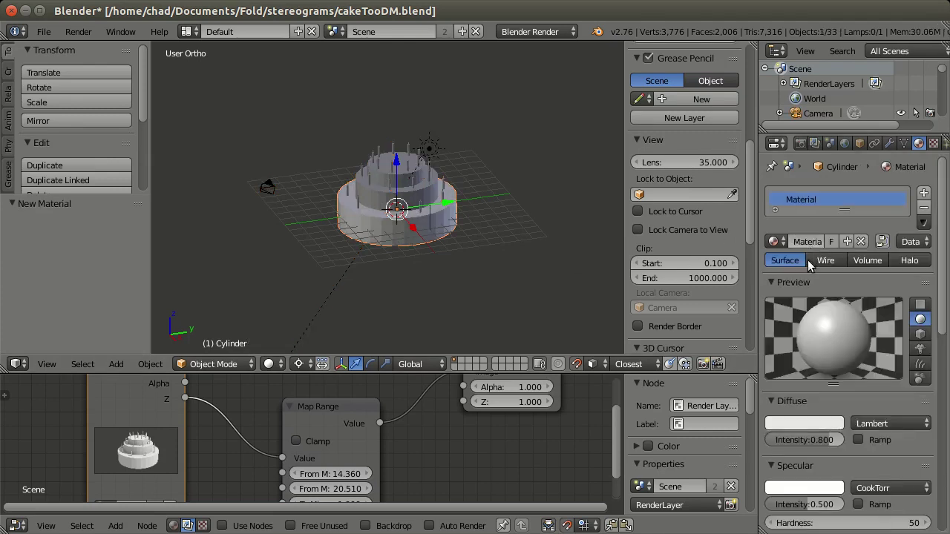
{"action": "left_click", "coordinate": [818, 422]}
{"action": "left_click", "coordinate": [833, 228]}
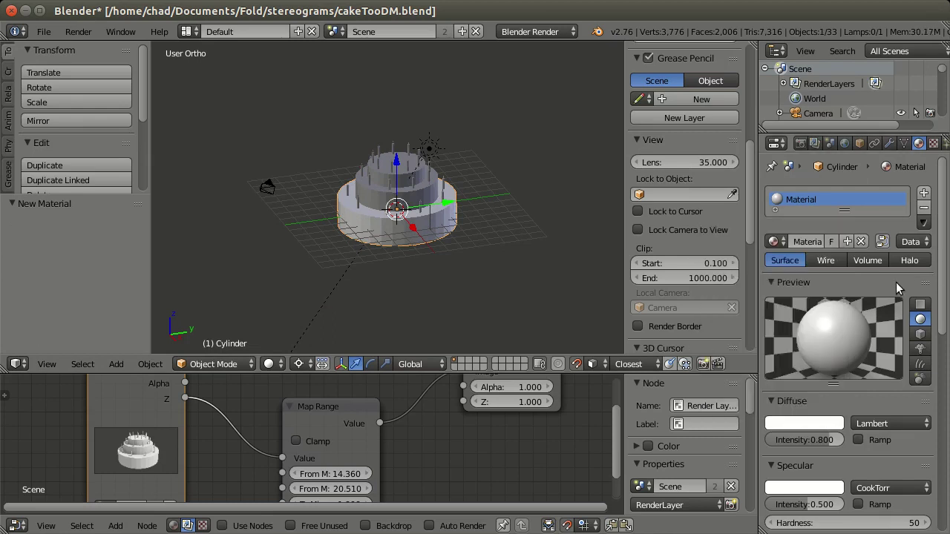
{"action": "scroll", "coordinate": [887, 382], "scroll_direction": "down", "scroll_amount": 5}
{"action": "left_click", "coordinate": [858, 420]}
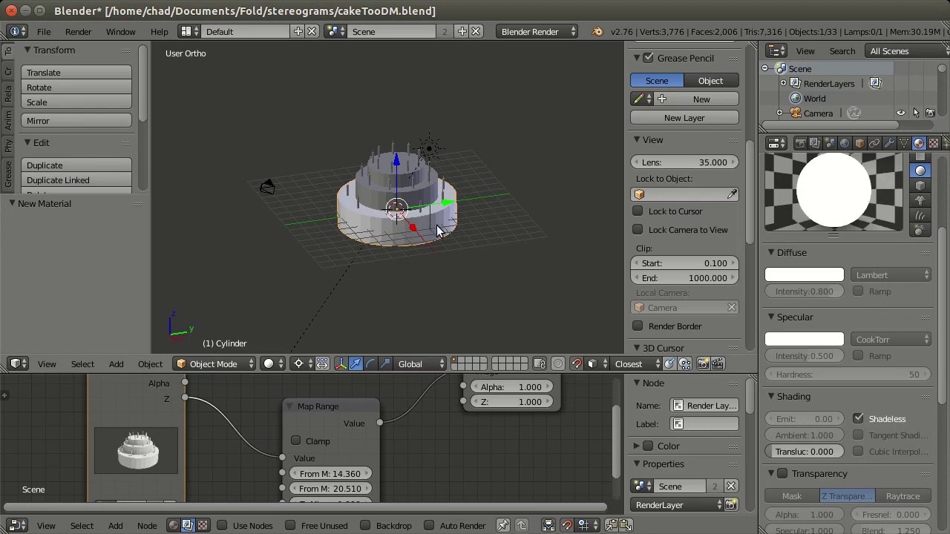
{"action": "key", "text": "a"}
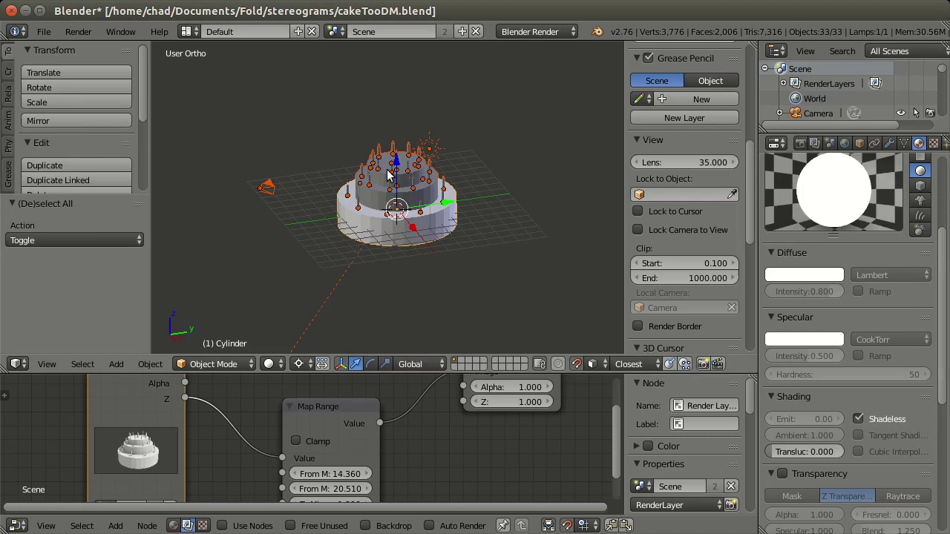
Remove the lamp and camera from the selection, keeping only the cake parts selected
{"action": "left_click", "coordinate": [428, 149], "text": "shift"}
{"action": "left_click", "coordinate": [430, 149], "text": "shift"}
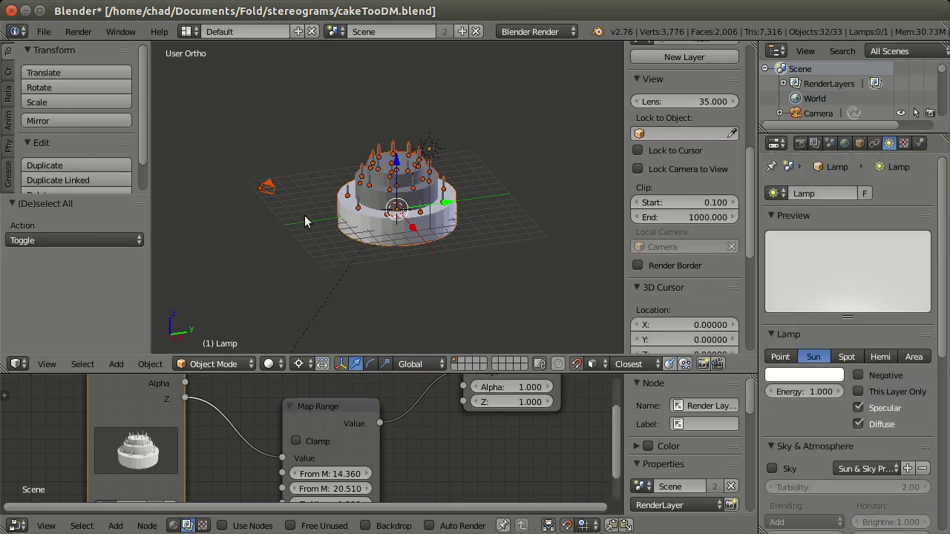
{"action": "left_click", "coordinate": [267, 191], "text": "shift"}
{"action": "left_click", "coordinate": [266, 190], "text": "shift"}
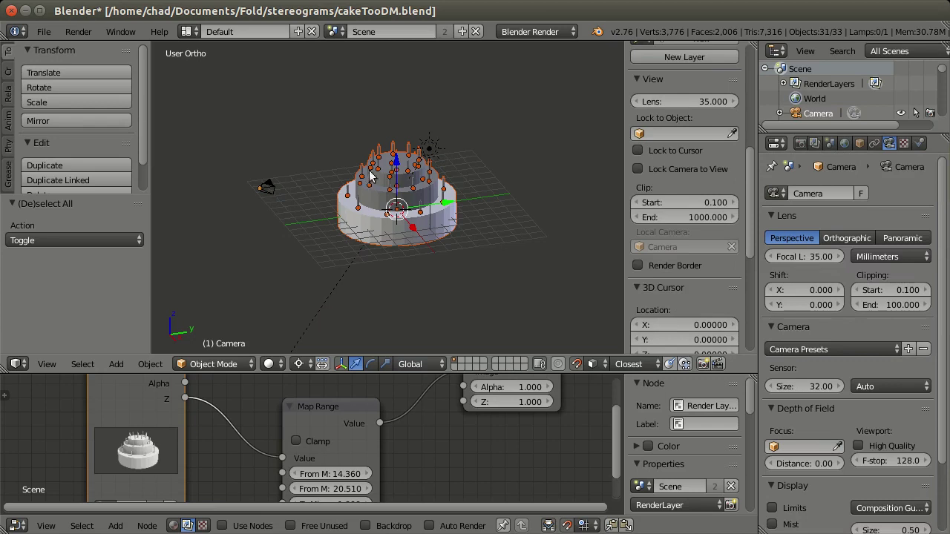
{"action": "left_click", "coordinate": [413, 194], "text": "shift"}
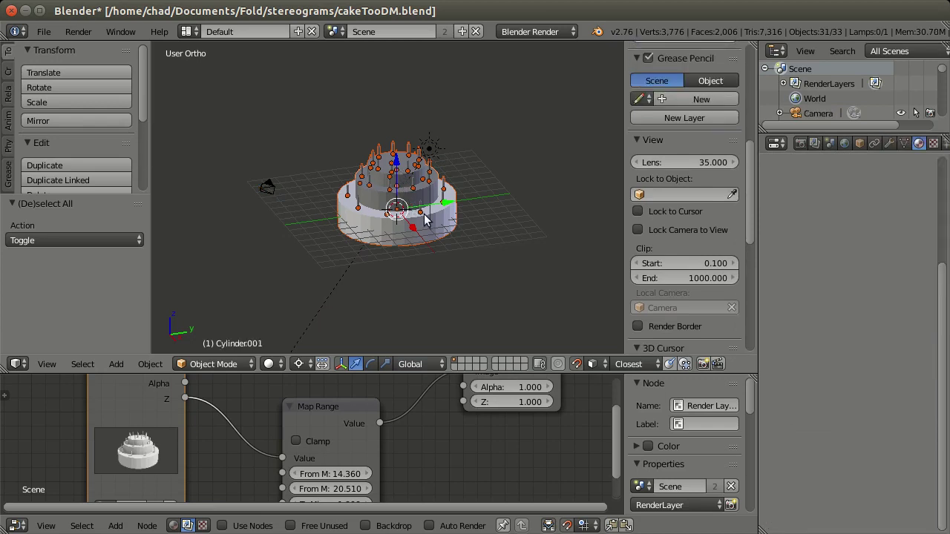
{"action": "key", "text": "ctrl+l"}
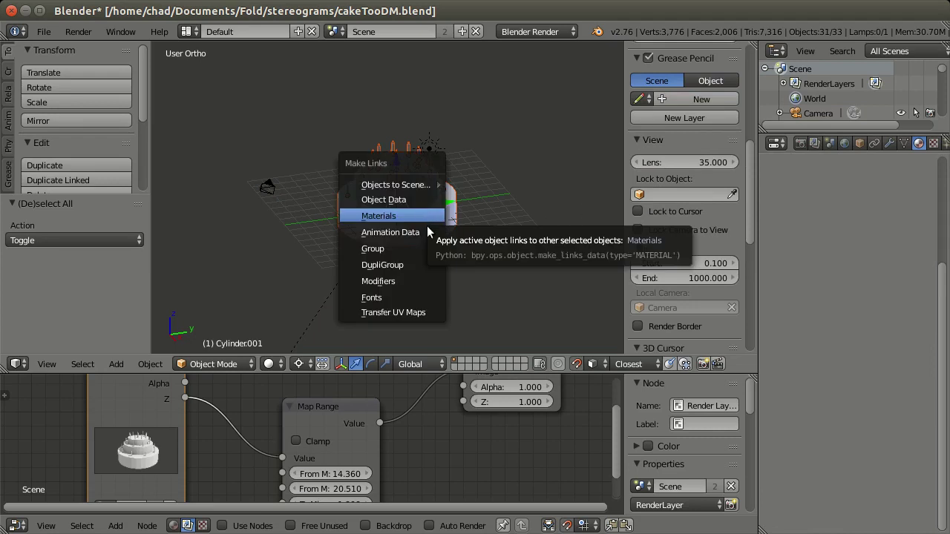
Make the cake cylinder active and link its material to all selected objects with Ctrl+L > Materials
{"action": "left_click", "coordinate": [447, 230]}
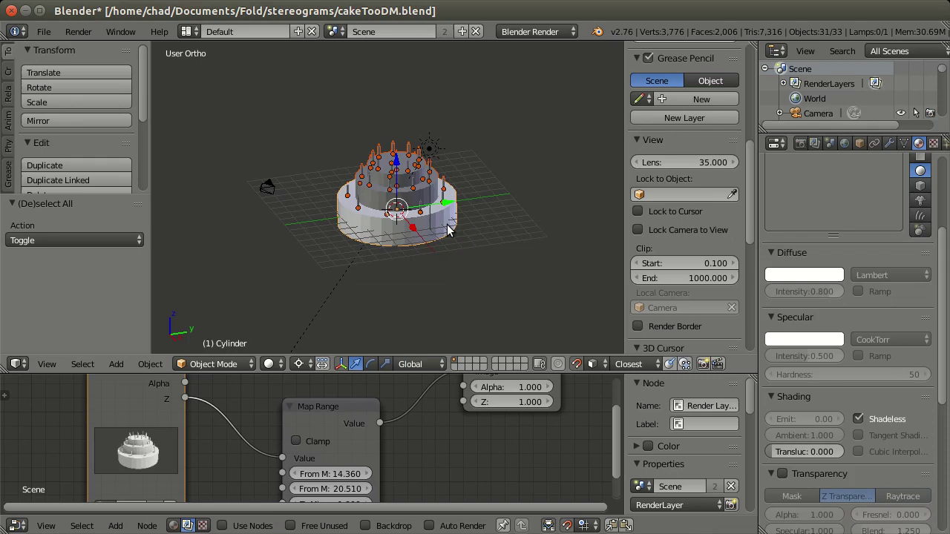
{"action": "key", "text": "ctrl+l"}
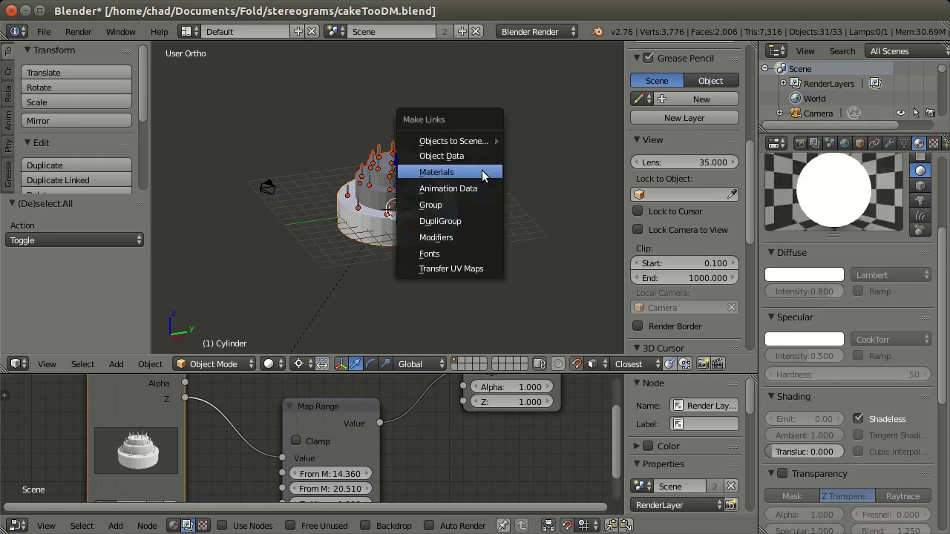
{"action": "key", "text": "Return"}
{"action": "mouse_move", "coordinate": [318, 230]}
{"action": "middle_mouse_down"}
{"action": "mouse_move", "coordinate": [310, 216]}
{"action": "mouse_move", "coordinate": [320, 224]}
{"action": "middle_mouse_up"}
{"action": "scroll", "coordinate": [404, 248], "scroll_direction": "up", "scroll_amount": 5}
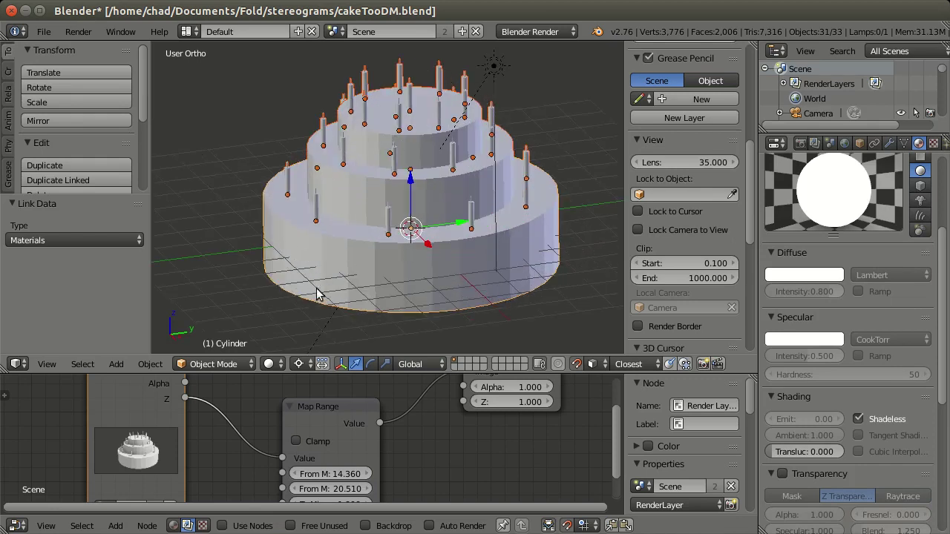
{"action": "scroll", "coordinate": [423, 195], "scroll_direction": "down", "scroll_amount": 2}
{"action": "middle_click_drag", "start_coordinate": [423, 194], "coordinate": [463, 176]}
{"action": "scroll", "coordinate": [412, 169], "scroll_direction": "down", "scroll_amount": 2}
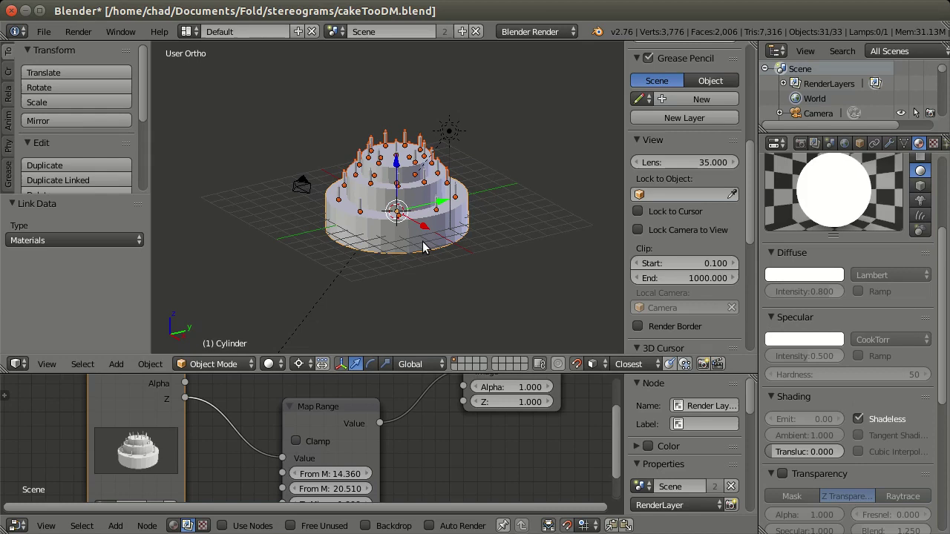
Render a test image, then enable Mist in the World properties
{"action": "key", "text": "F12"}
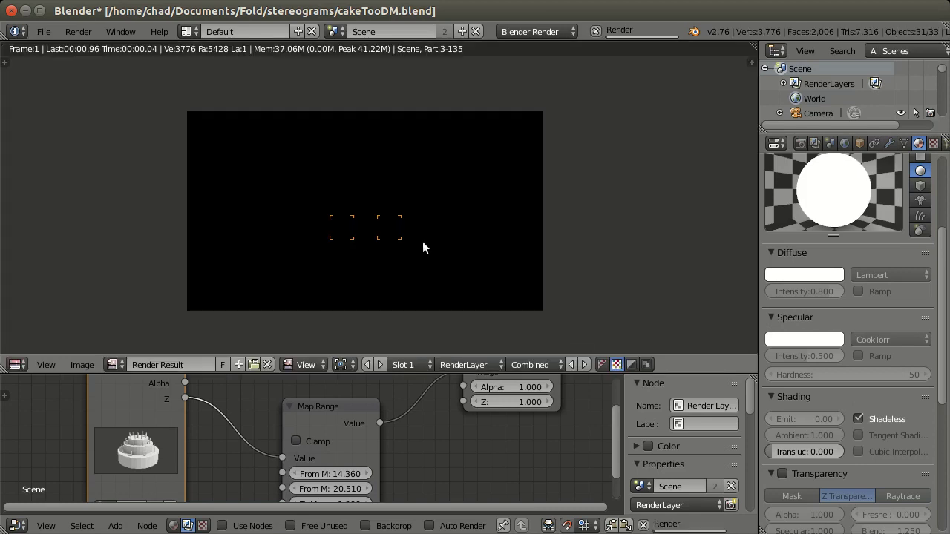
{"action": "key", "text": "Escape"}
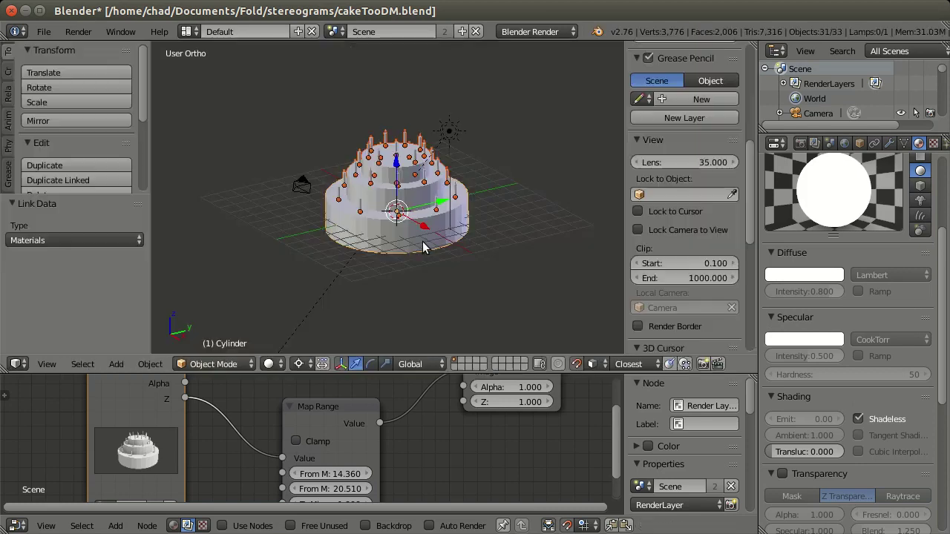
{"action": "left_click", "coordinate": [831, 143]}
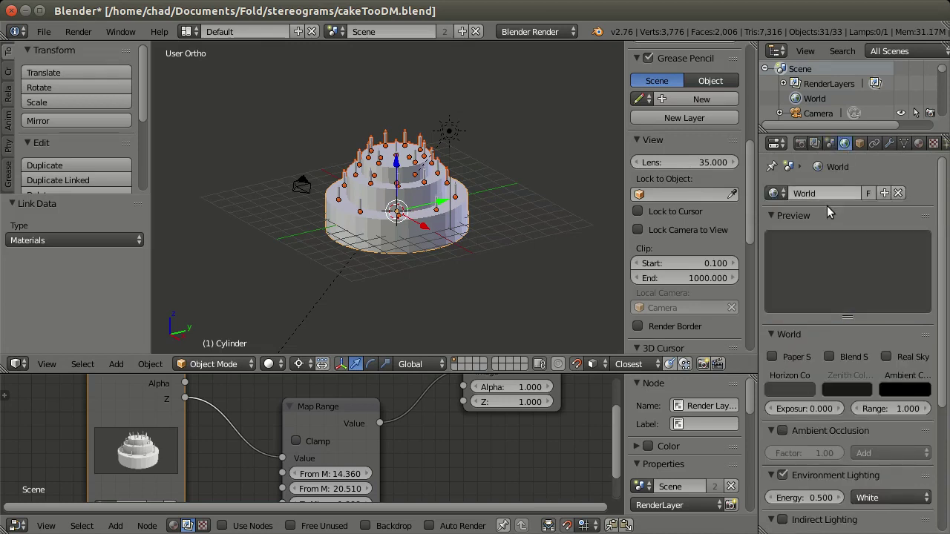
{"action": "scroll", "coordinate": [816, 254], "scroll_direction": "down", "scroll_amount": 6}
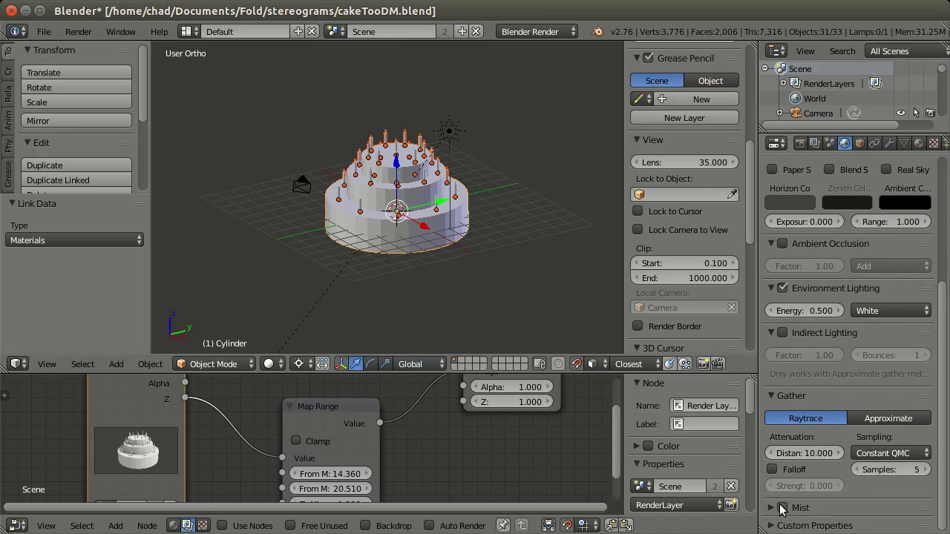
{"action": "left_click", "coordinate": [782, 509]}
{"action": "scroll", "coordinate": [816, 445], "scroll_direction": "down", "scroll_amount": 2}
Set the mist falloff to Linear, Start to 14 and Depth to 10
{"action": "left_click", "coordinate": [878, 504]}
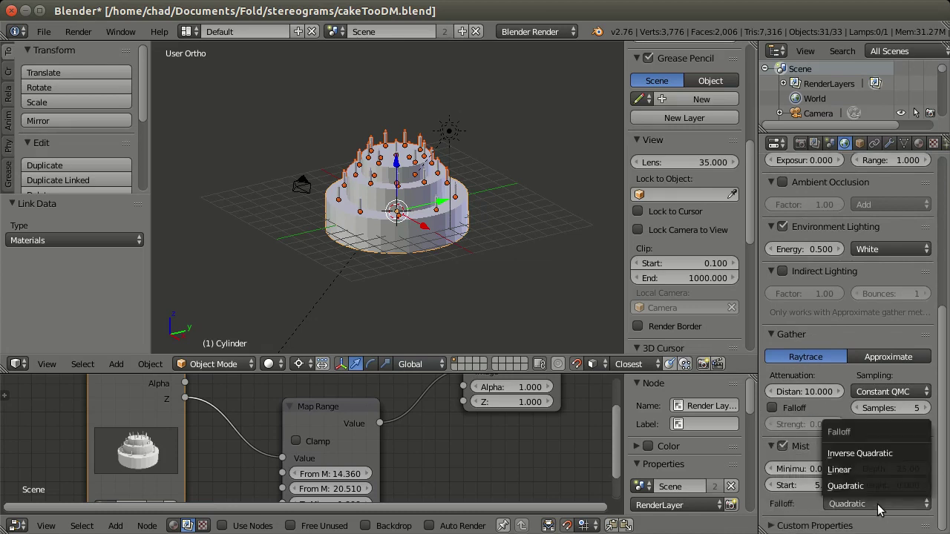
{"action": "left_click", "coordinate": [876, 472]}
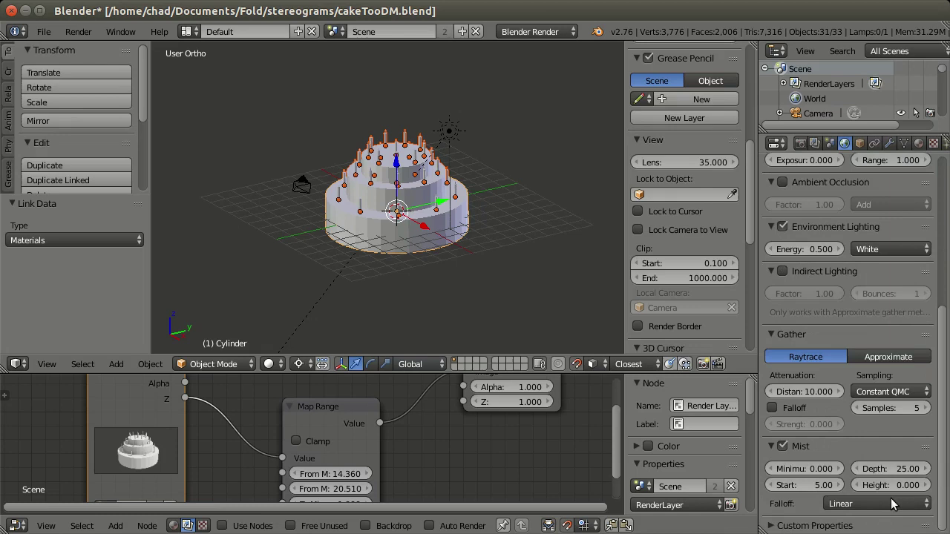
{"action": "left_click", "coordinate": [803, 485]}
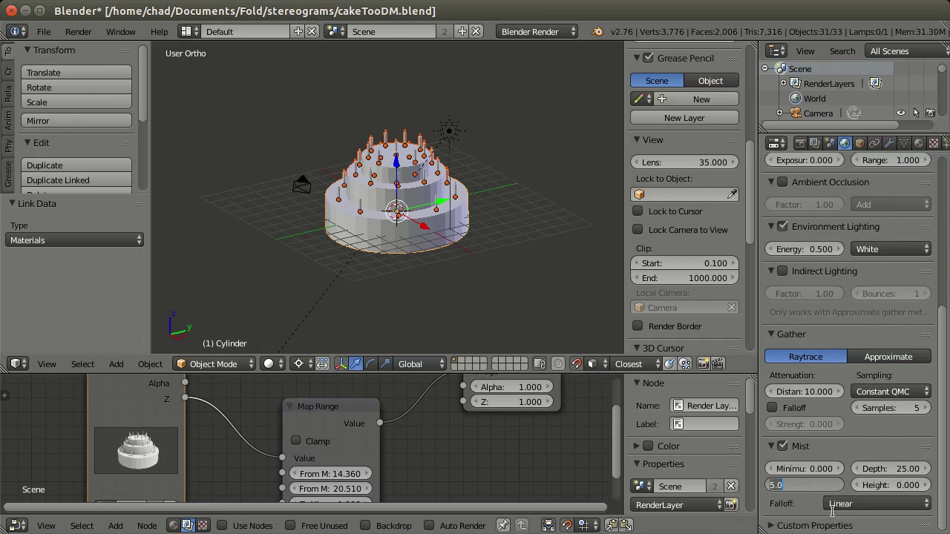
{"action": "type", "text": "14"}
{"action": "key", "text": "Return"}
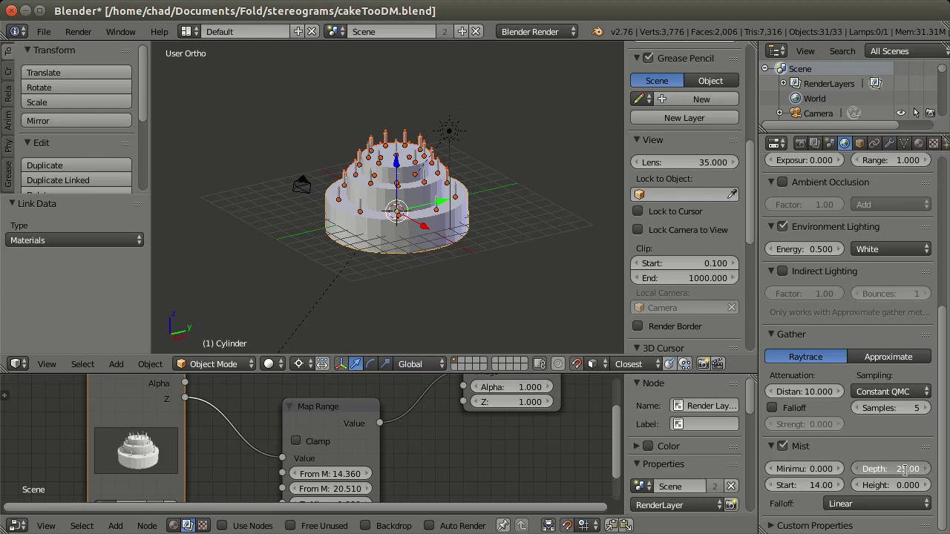
{"action": "left_click", "coordinate": [905, 469]}
{"action": "type", "text": "10"}
{"action": "key", "text": "Return"}
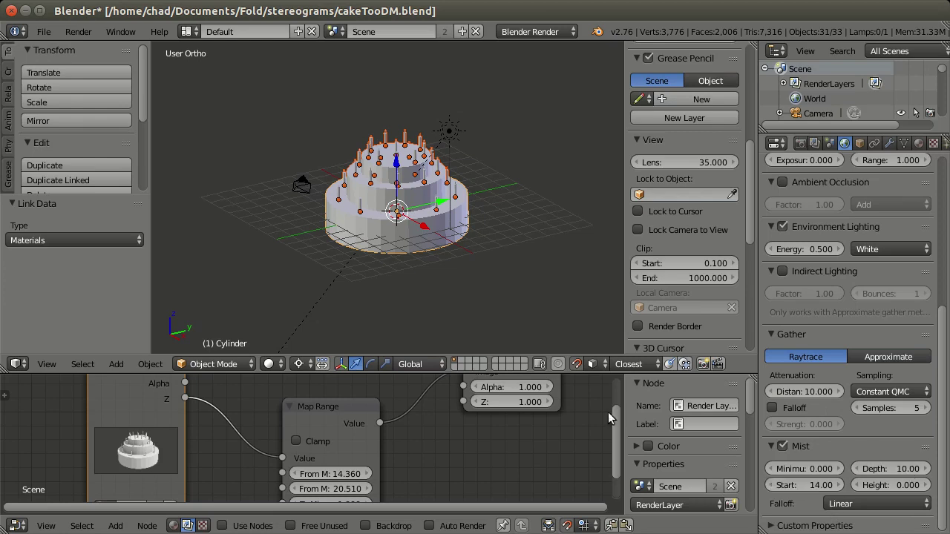
Select the camera and enable Display Mist in its camera data to show the mist range
{"action": "right_click", "coordinate": [292, 178]}
{"action": "middle_click_drag", "start_coordinate": [406, 246], "coordinate": [280, 208]}
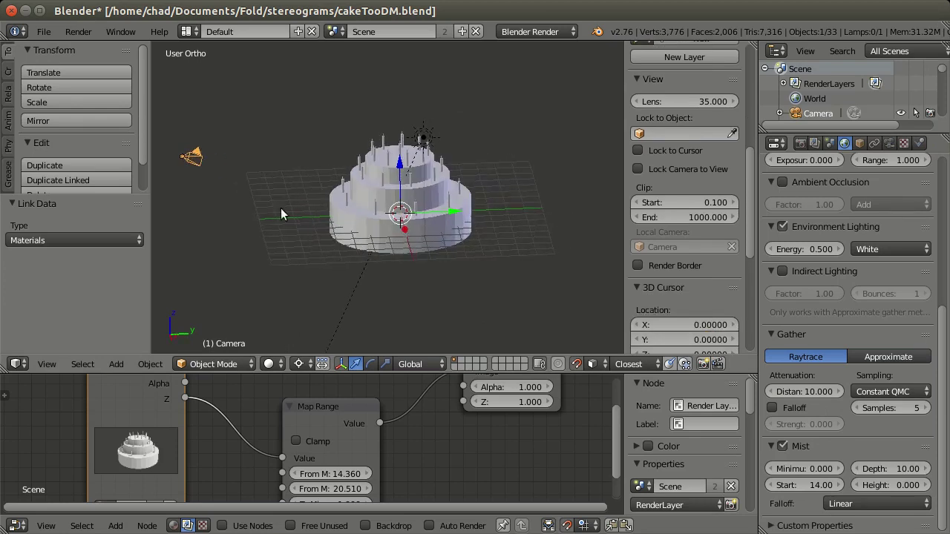
{"action": "left_click", "coordinate": [889, 142]}
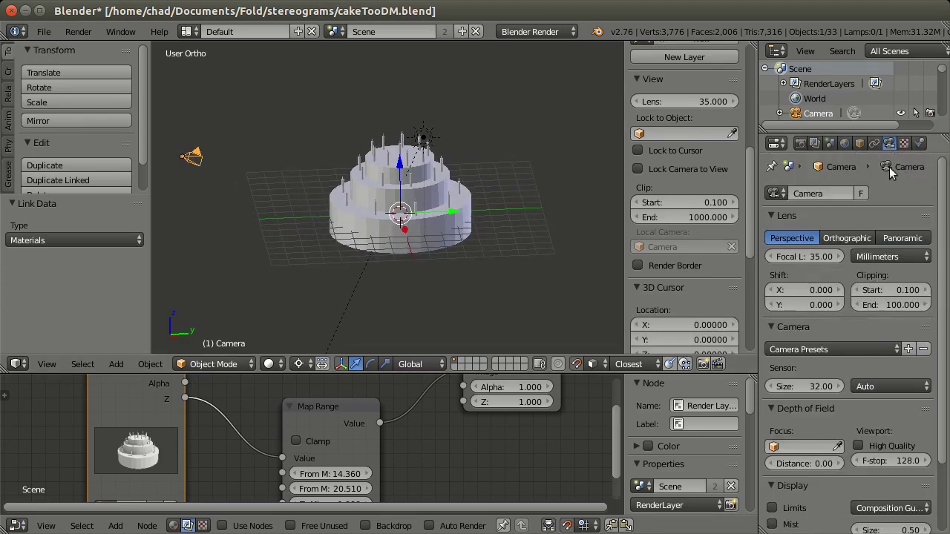
{"action": "scroll", "coordinate": [858, 436], "scroll_direction": "down", "scroll_amount": 3}
{"action": "left_click", "coordinate": [771, 440]}
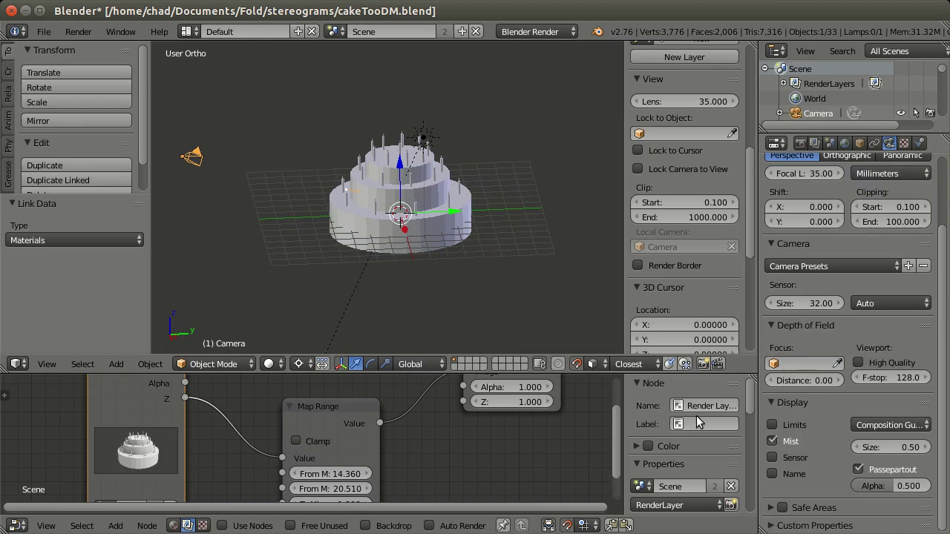
{"action": "middle_click_drag", "start_coordinate": [467, 266], "coordinate": [434, 249]}
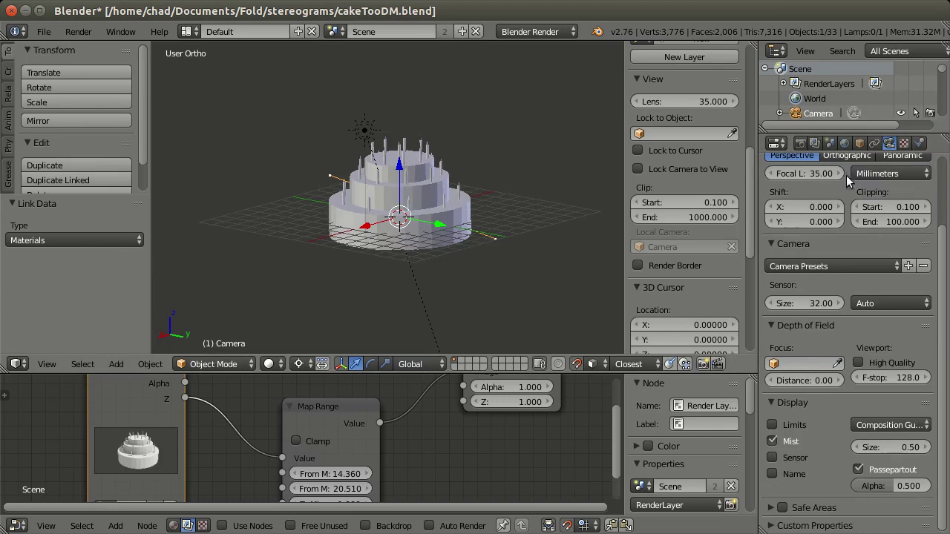
Reduce the World mist depth to 8.39
{"action": "left_click", "coordinate": [844, 143]}
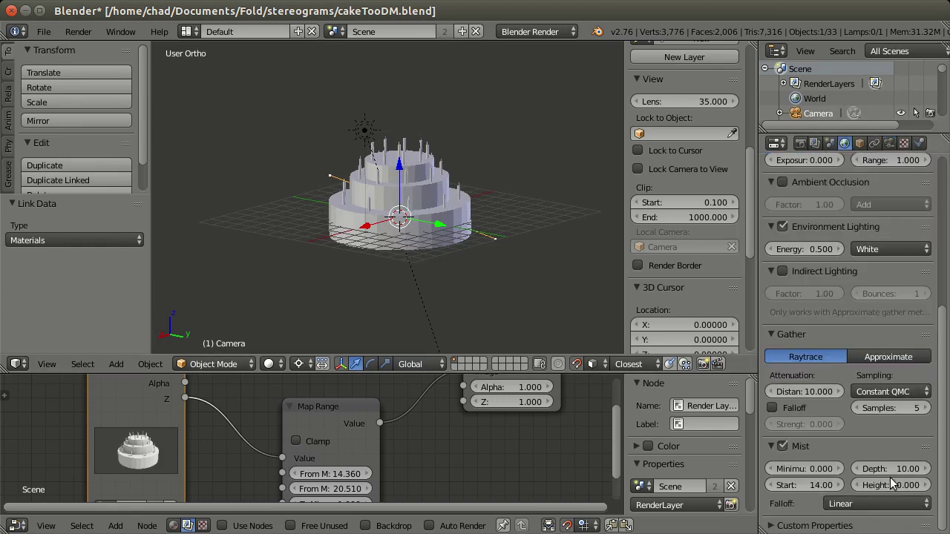
{"action": "left_click_drag", "start_coordinate": [901, 470], "coordinate": [893, 471]}
{"action": "middle_click_drag", "start_coordinate": [326, 260], "coordinate": [479, 256]}
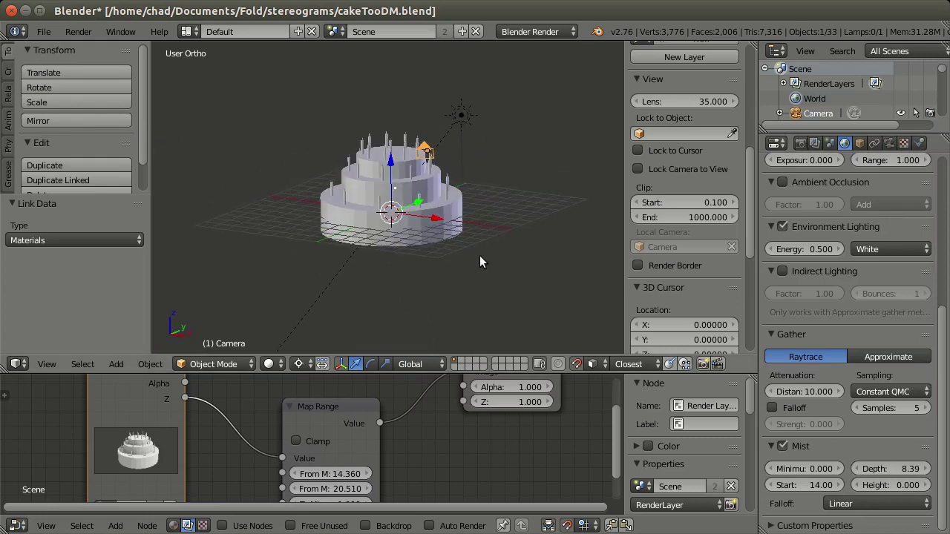
Render the scene with mist and check the scene and render layer properties before returning to World
{"action": "key", "text": "F12"}
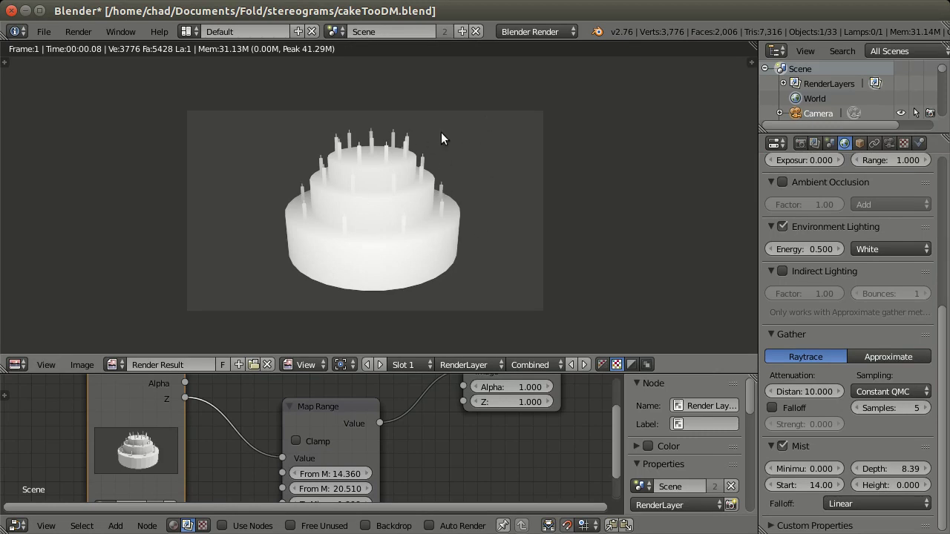
{"action": "key", "text": "Escape"}
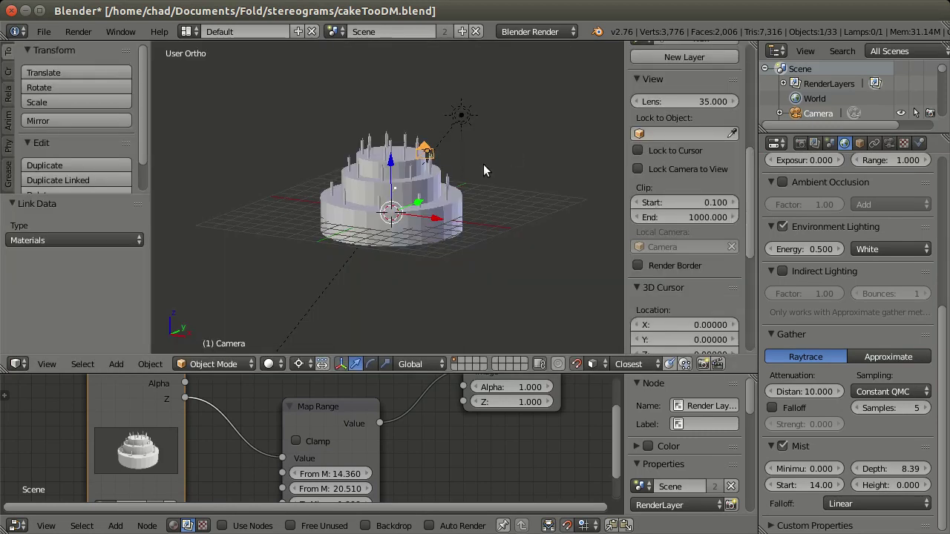
{"action": "left_click", "coordinate": [830, 143]}
{"action": "left_click", "coordinate": [815, 143]}
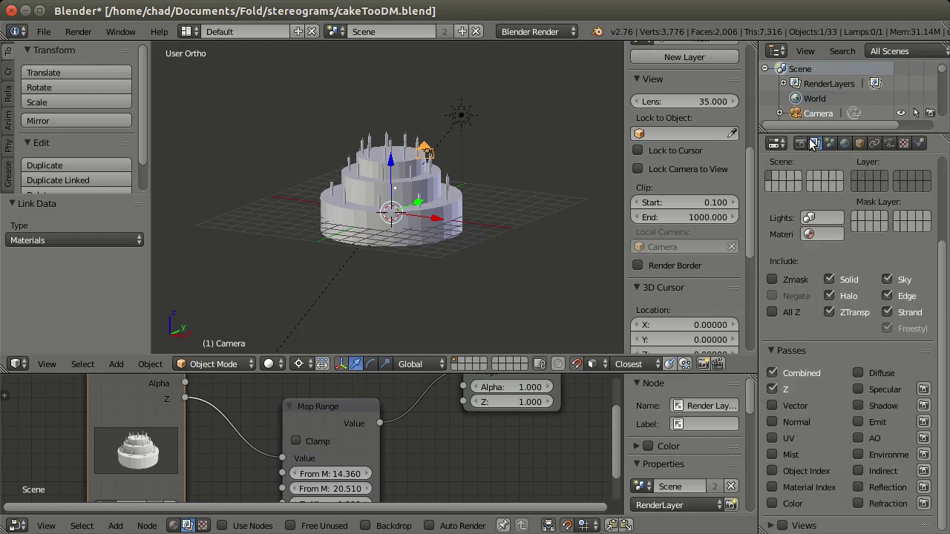
{"action": "left_click", "coordinate": [844, 143]}
{"action": "scroll", "coordinate": [816, 334], "scroll_direction": "up", "scroll_amount": 6}
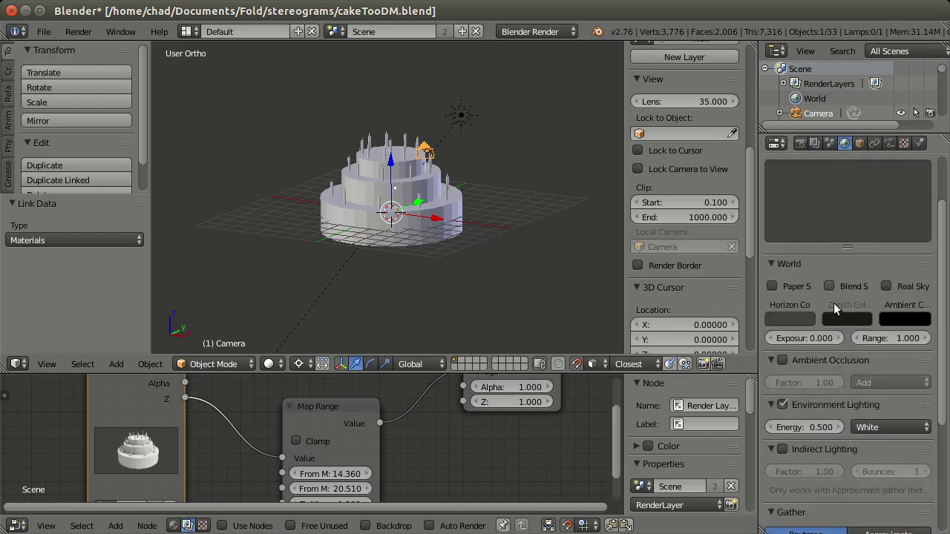
Set the World horizon colour to black and re-render the white cake against the black sky
{"action": "left_click", "coordinate": [791, 391]}
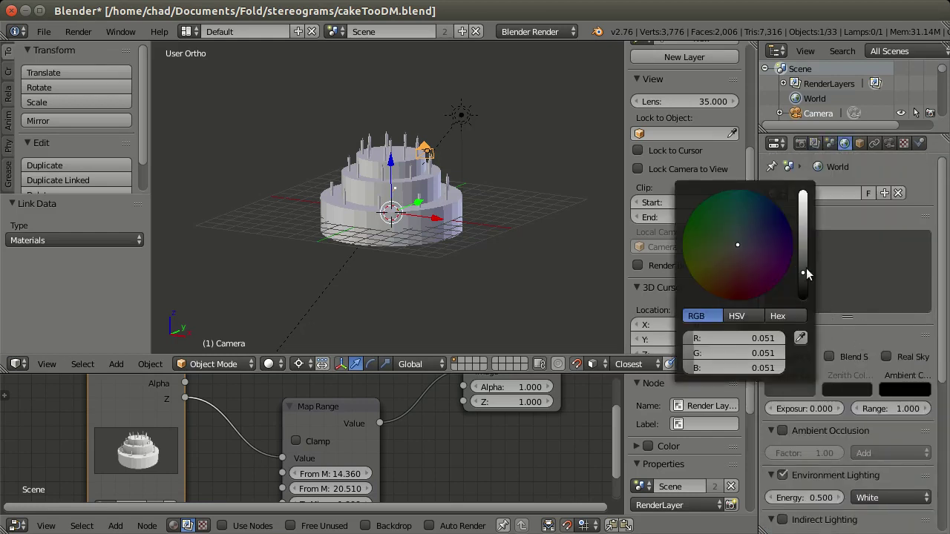
{"action": "left_click_drag", "start_coordinate": [806, 271], "coordinate": [806, 304]}
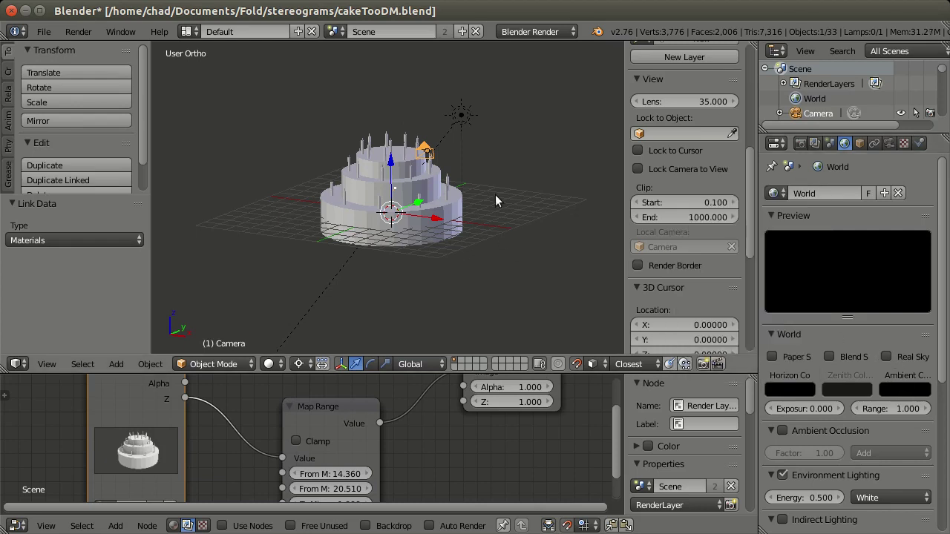
{"action": "key", "text": "F12"}
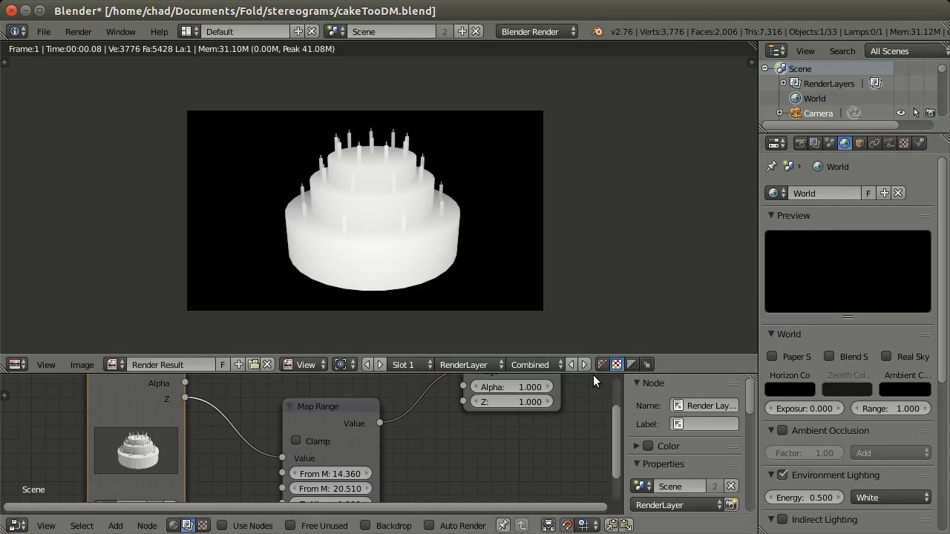
{"action": "left_click_drag", "start_coordinate": [593, 375], "coordinate": [604, 248]}
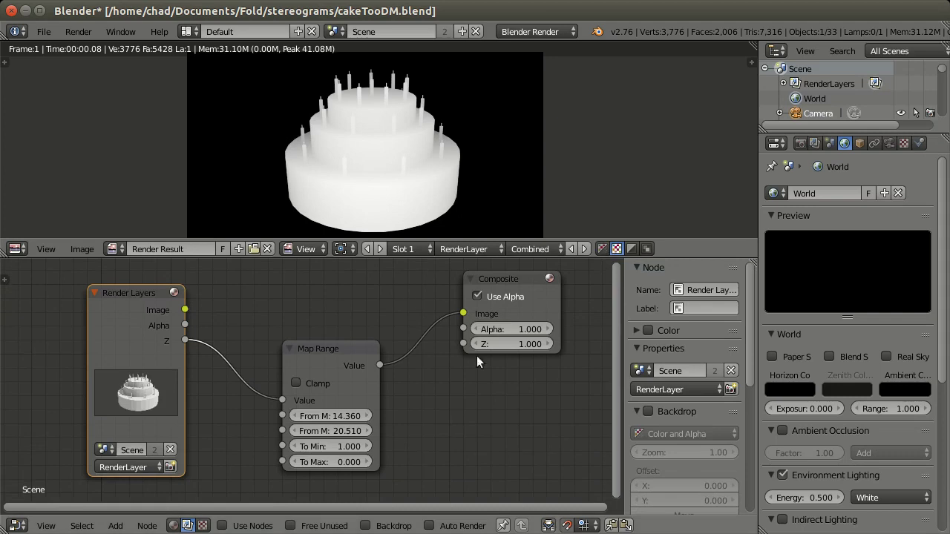